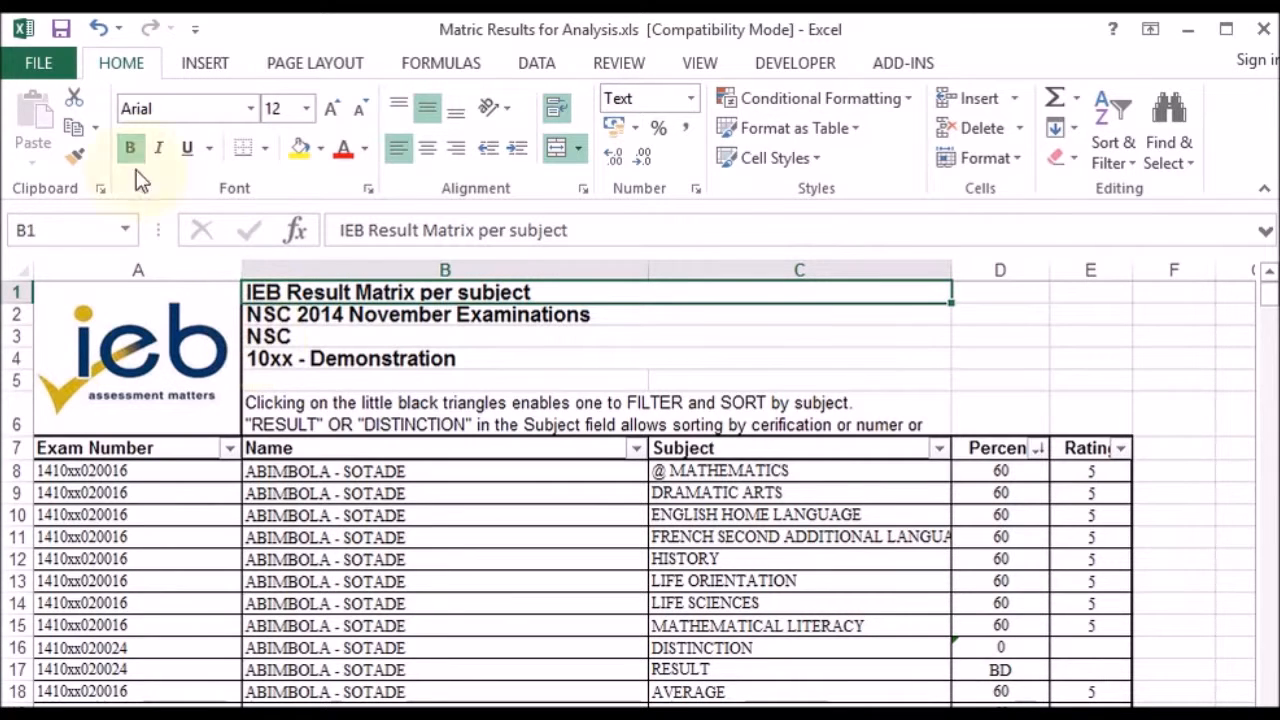
# Step: Try to save the active sheet as the comma-delimited file Matric Results for Analysis.csv in the _Schools folder
pyautogui.click(40, 64)
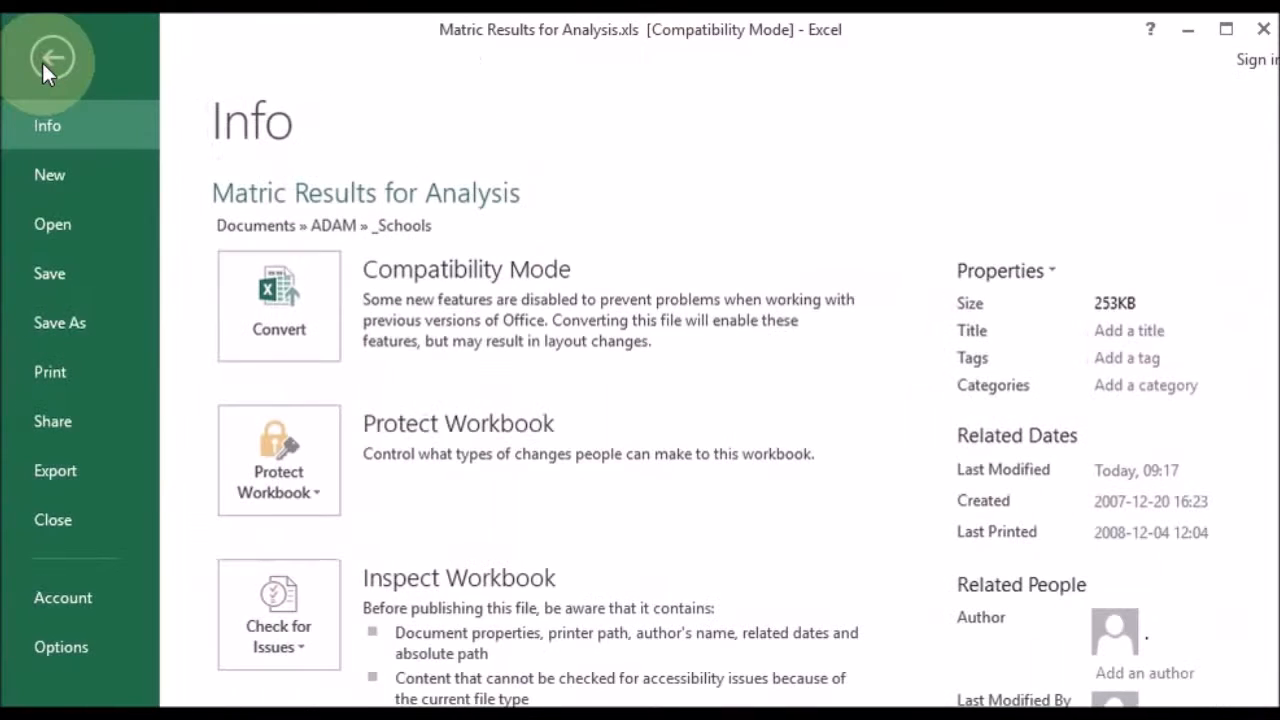
pyautogui.click(93, 325)
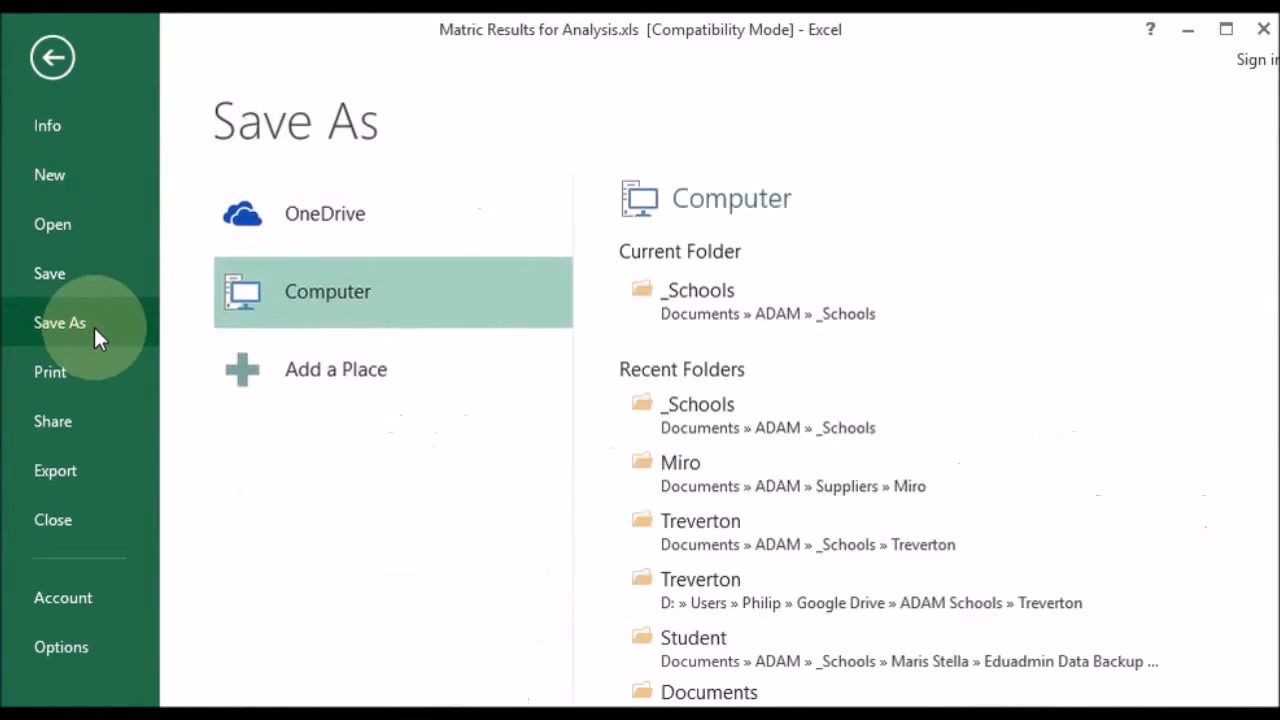
pyautogui.click(724, 320)
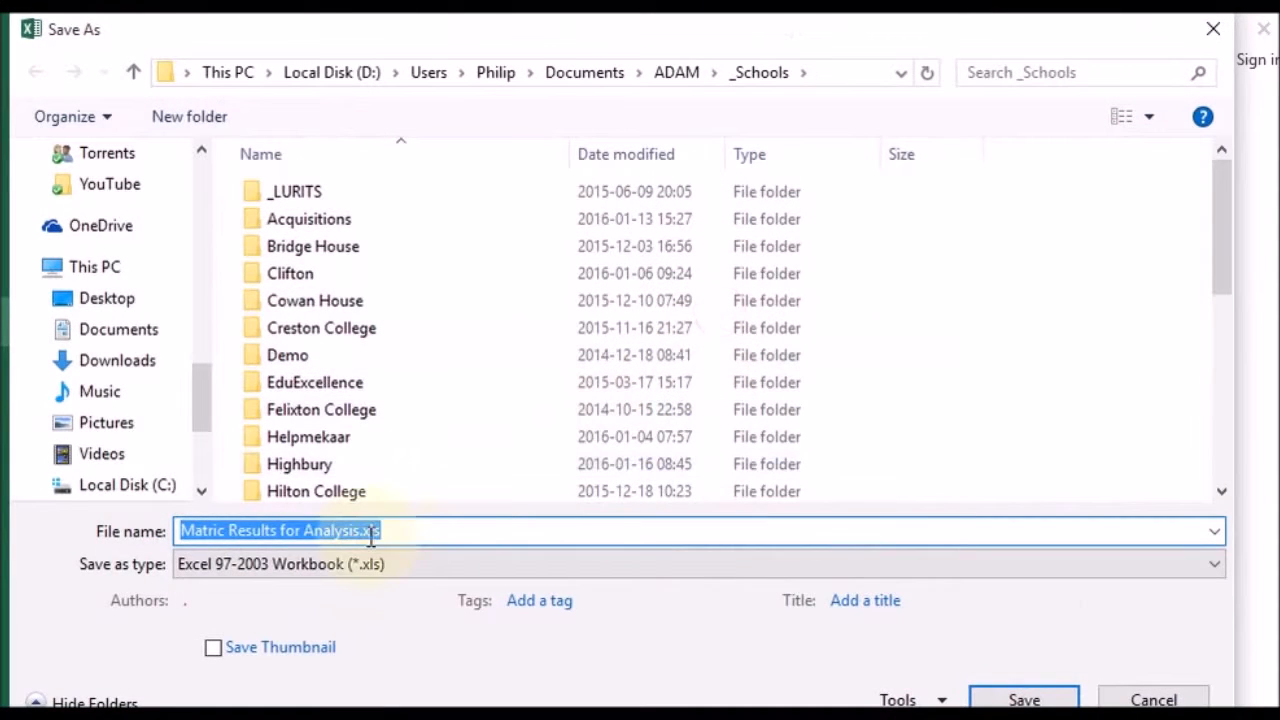
pyautogui.click(345, 564)
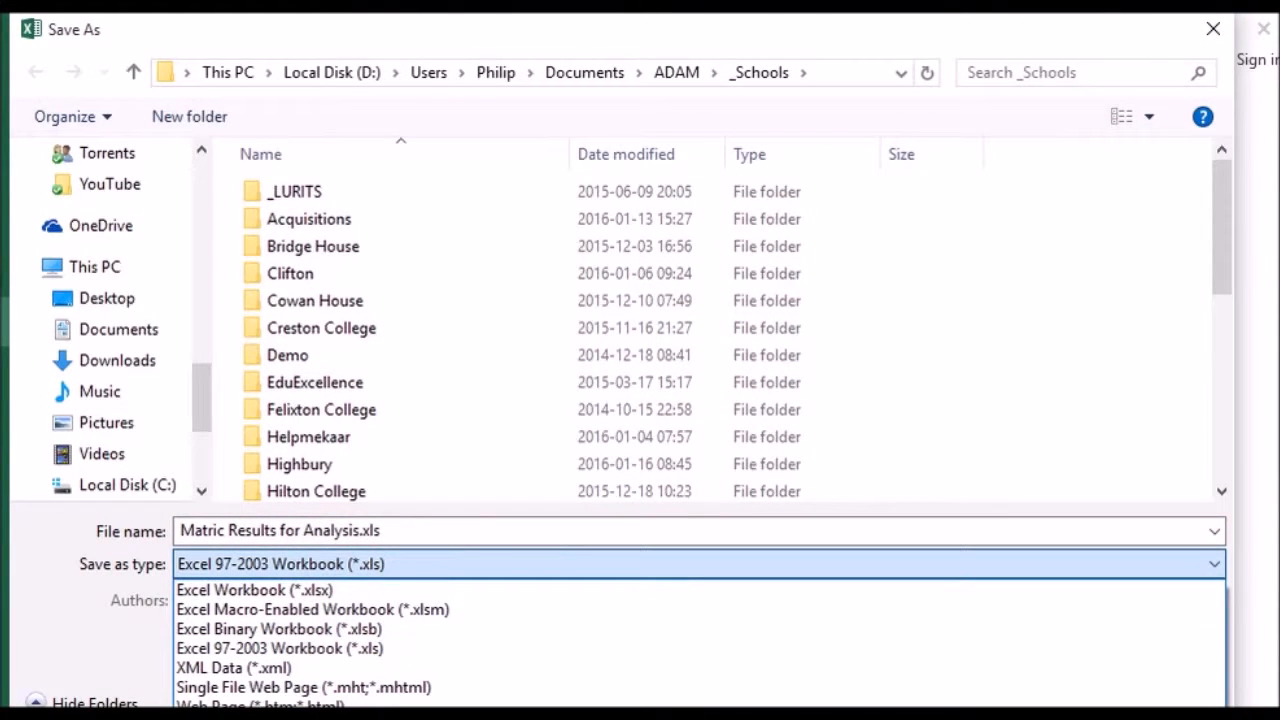
pyautogui.click(300, 715)
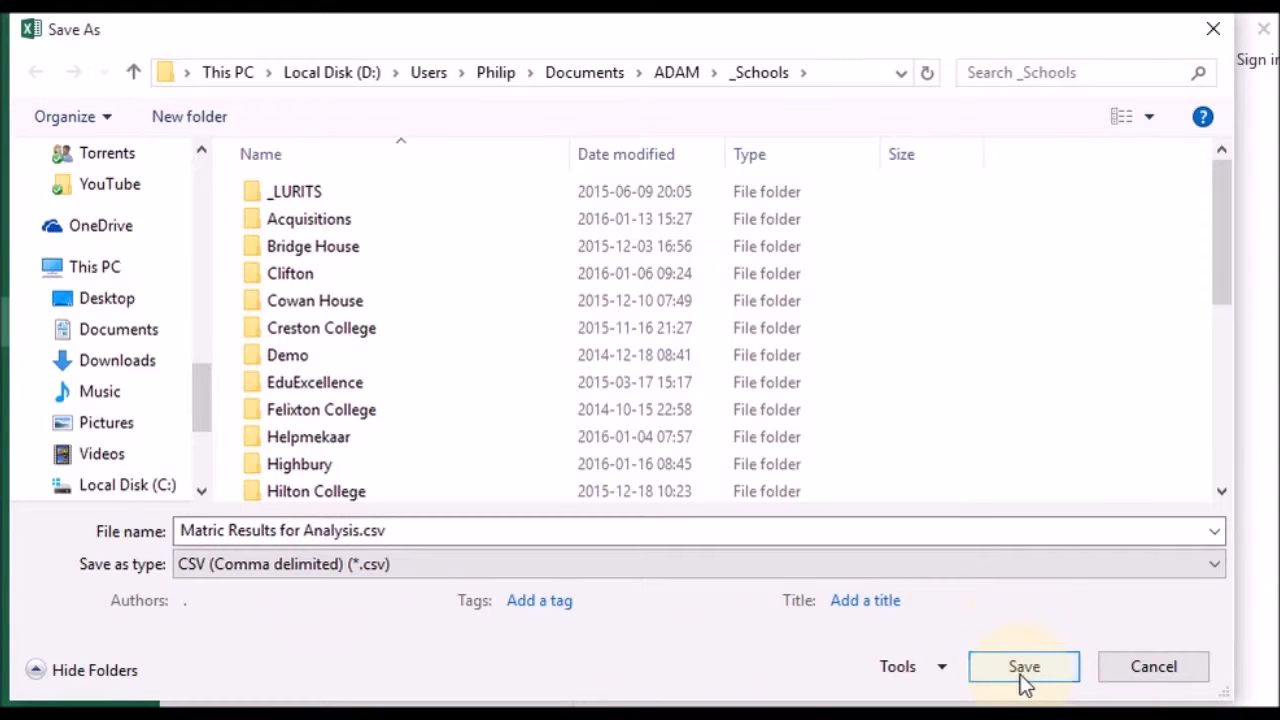
pyautogui.click(1020, 675)
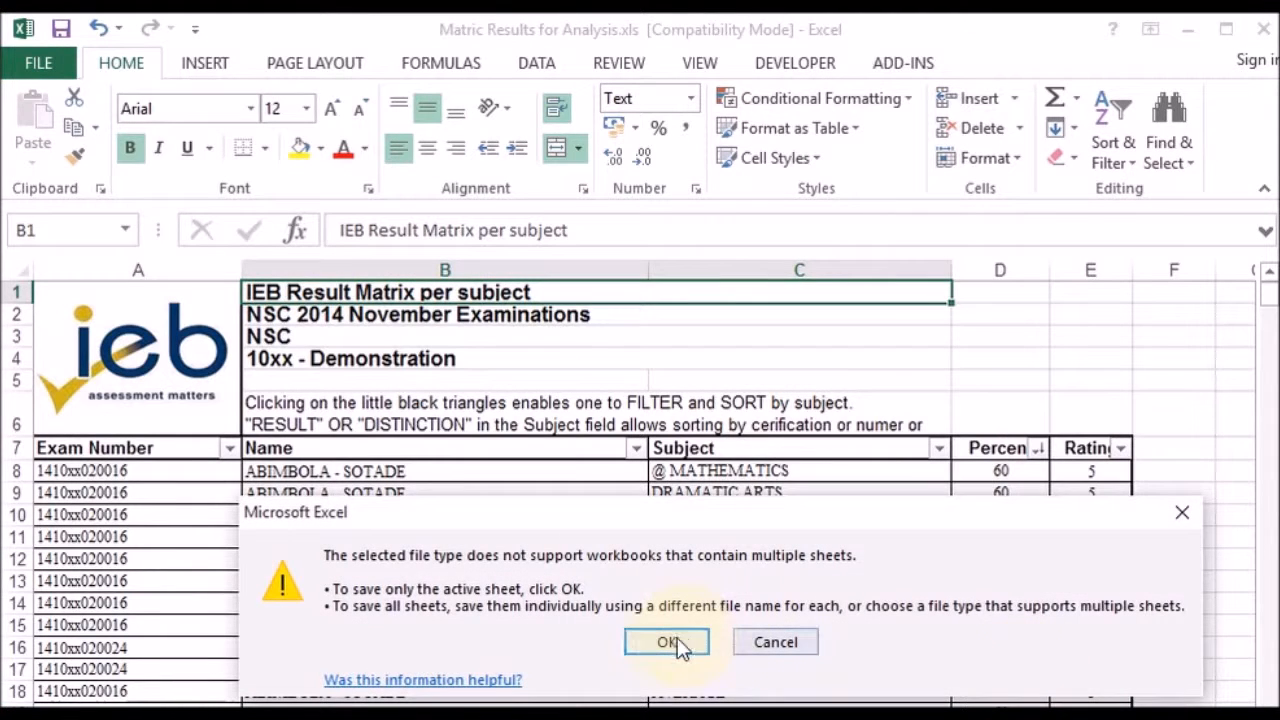
pyautogui.click(668, 643)
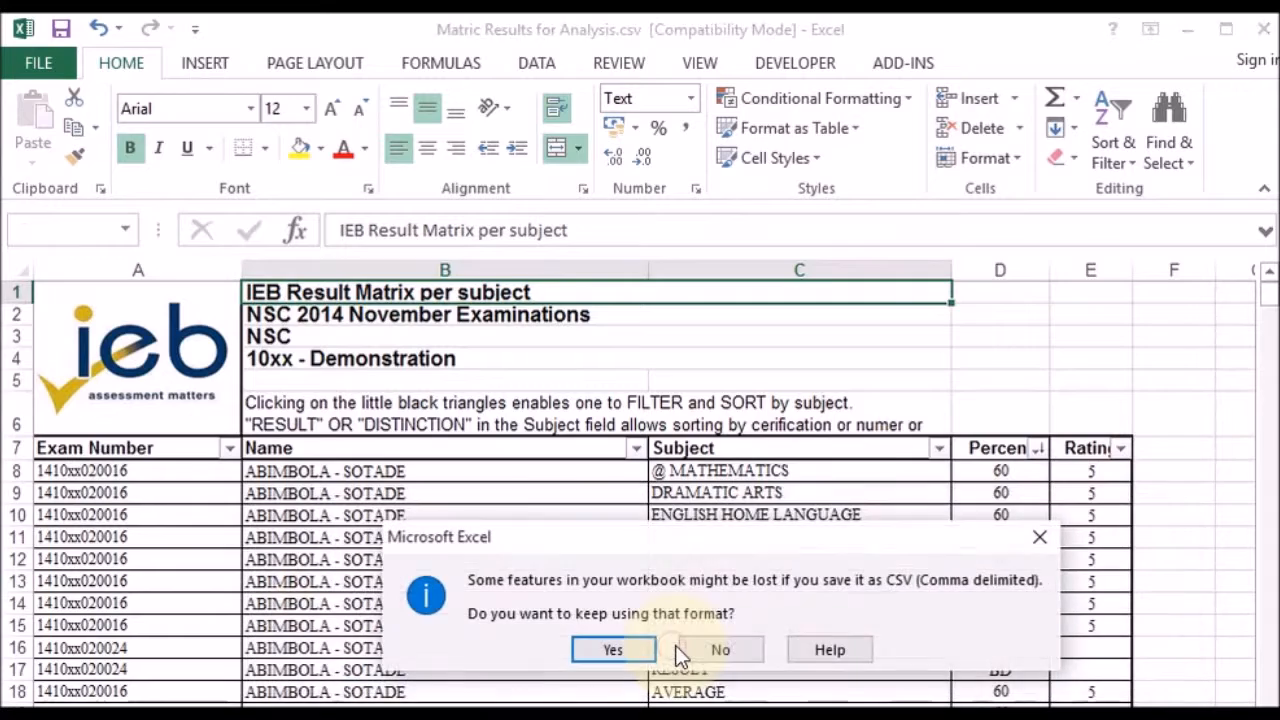
pyautogui.click(716, 650)
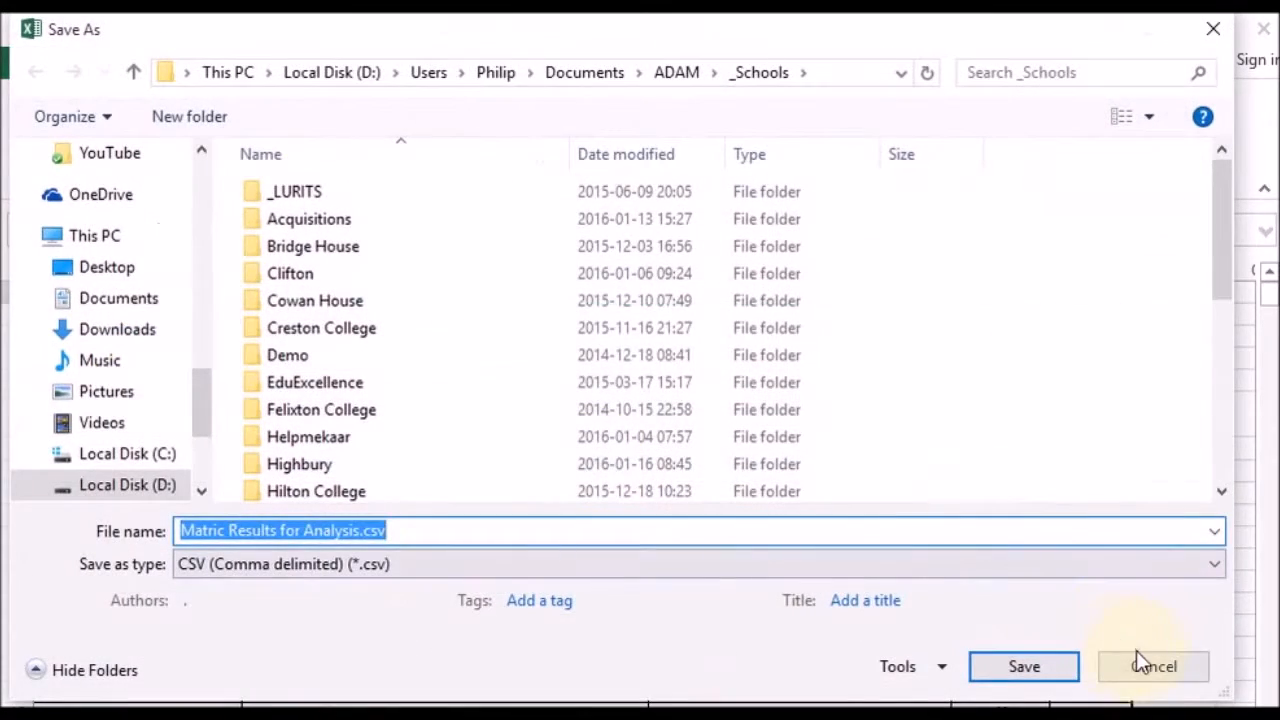
pyautogui.click(1140, 662)
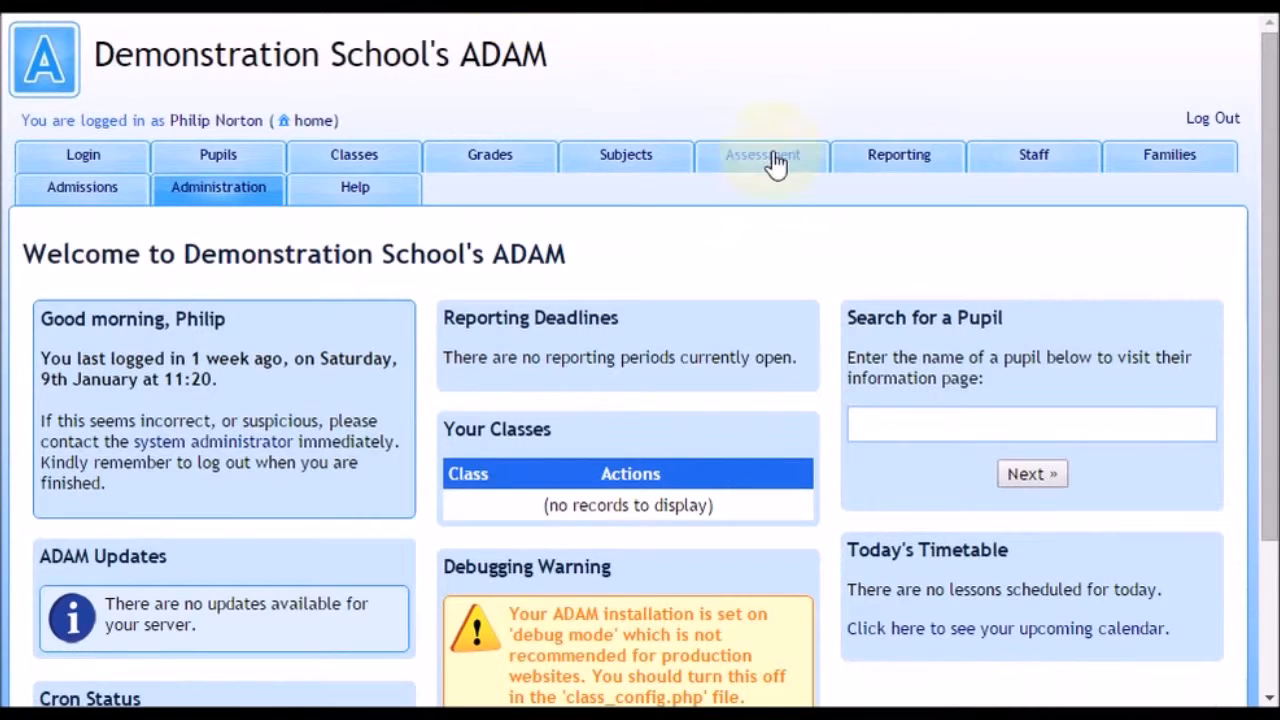
# Step: Switch to ADAM, open the assessment results import and choose Matric Results for Analysis.csv as its CSV file
pyautogui.click(776, 160)
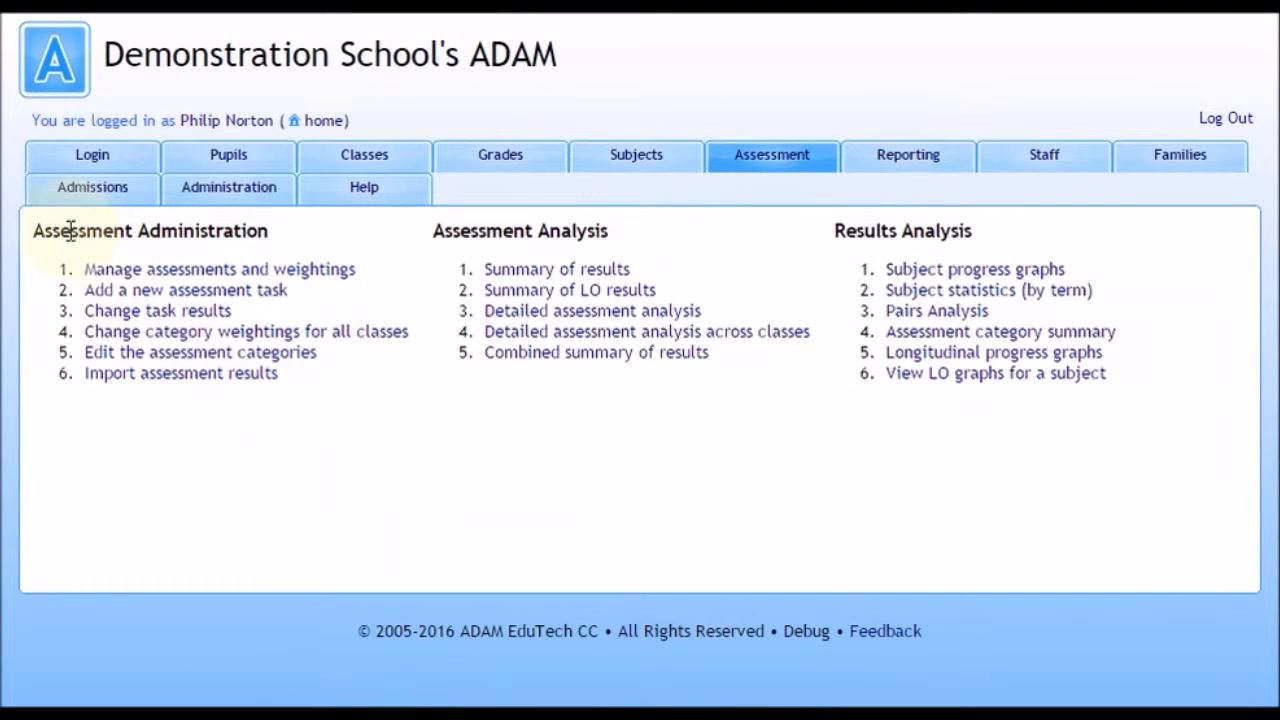
pyautogui.click(205, 374)
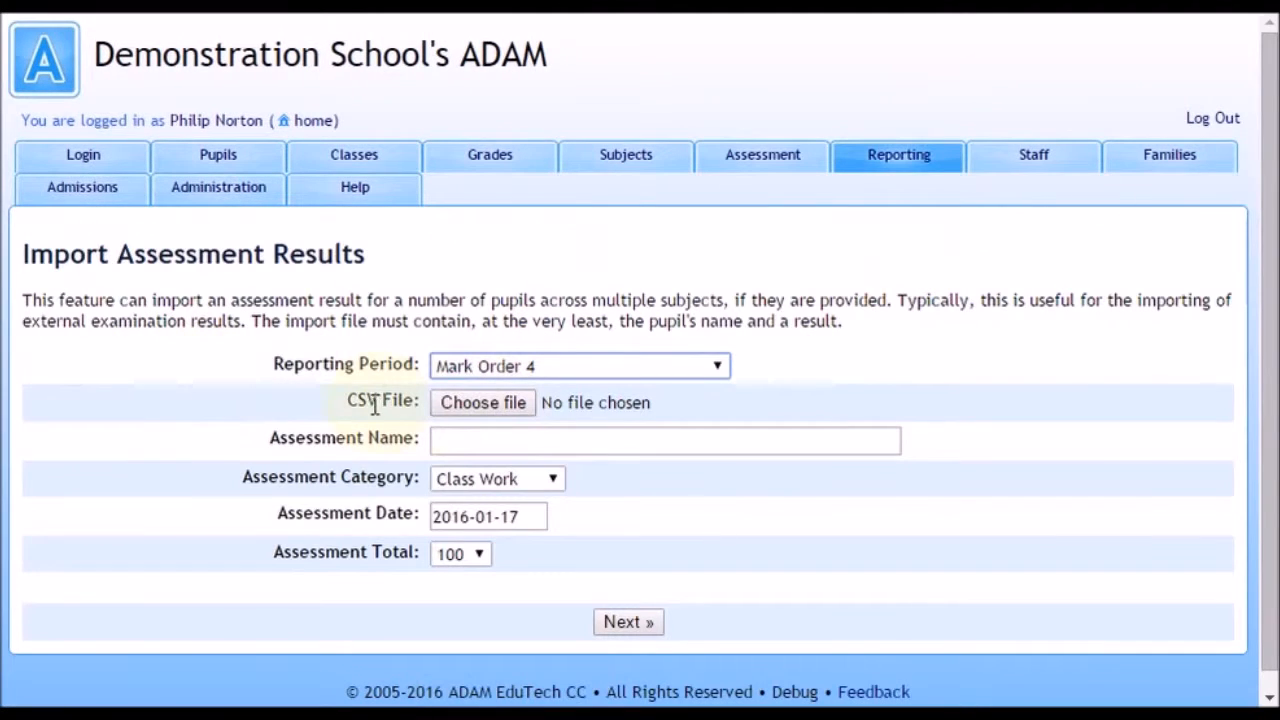
pyautogui.click(483, 402)
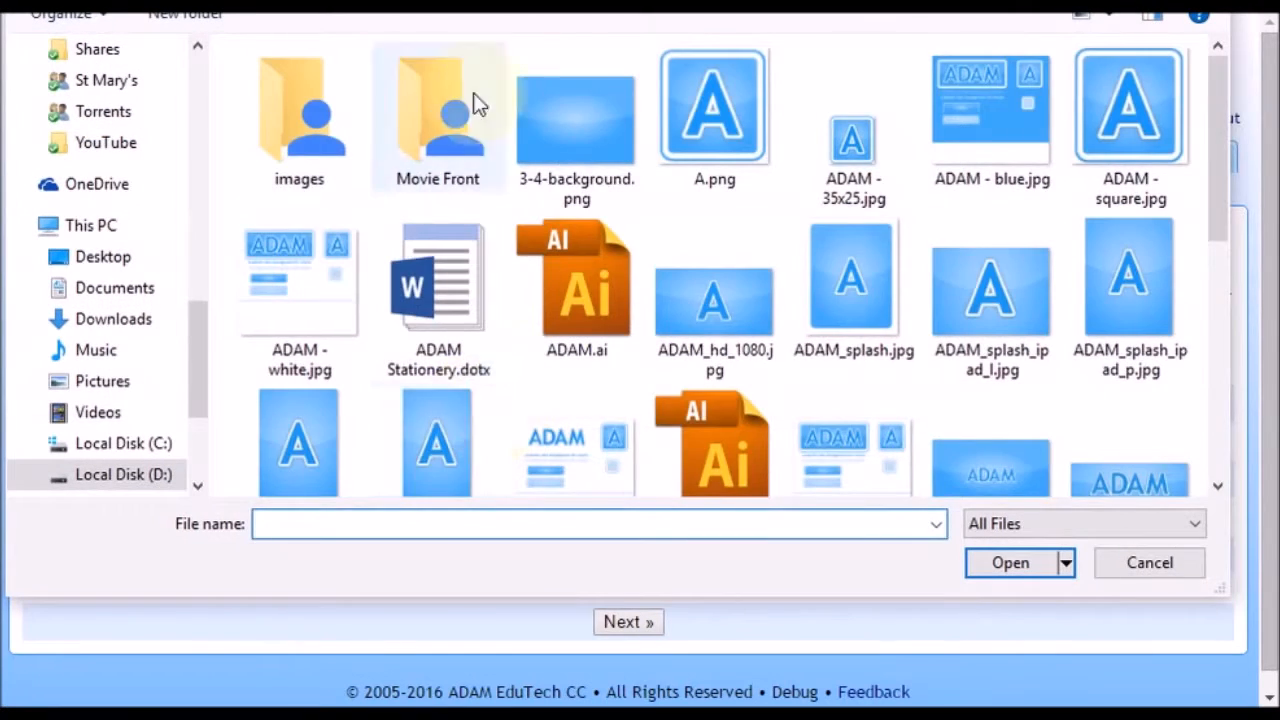
pyautogui.click(424, 378)
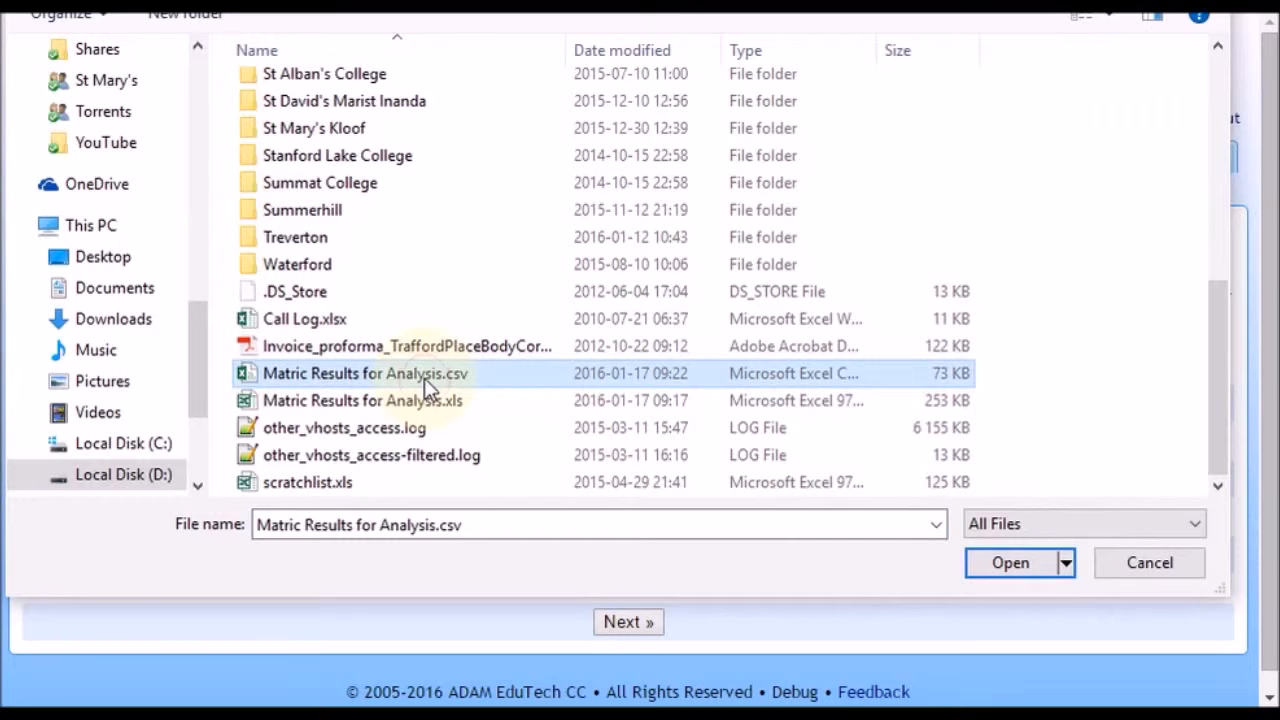
pyautogui.click(1011, 563)
# Step: Name the assessment IEB Examination and set its category to Examinations
pyautogui.click(481, 443)
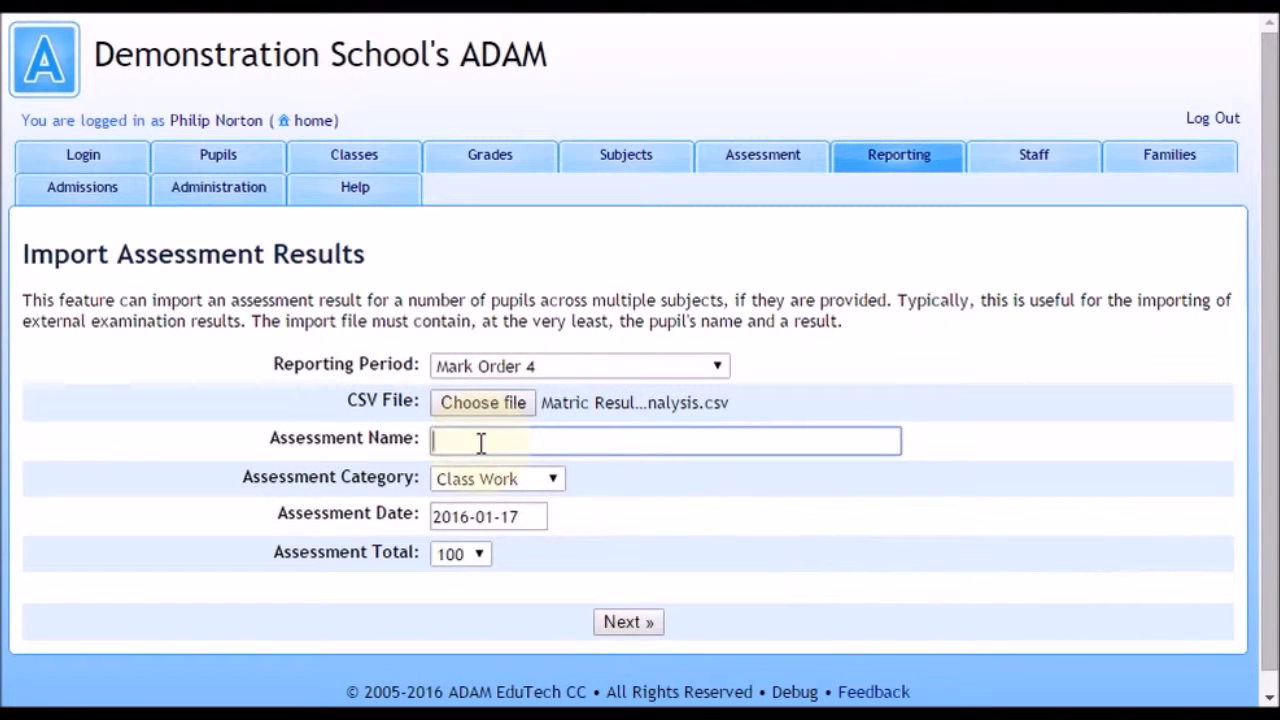
pyautogui.write('IEB')
pyautogui.press('Down')
pyautogui.press('Return')
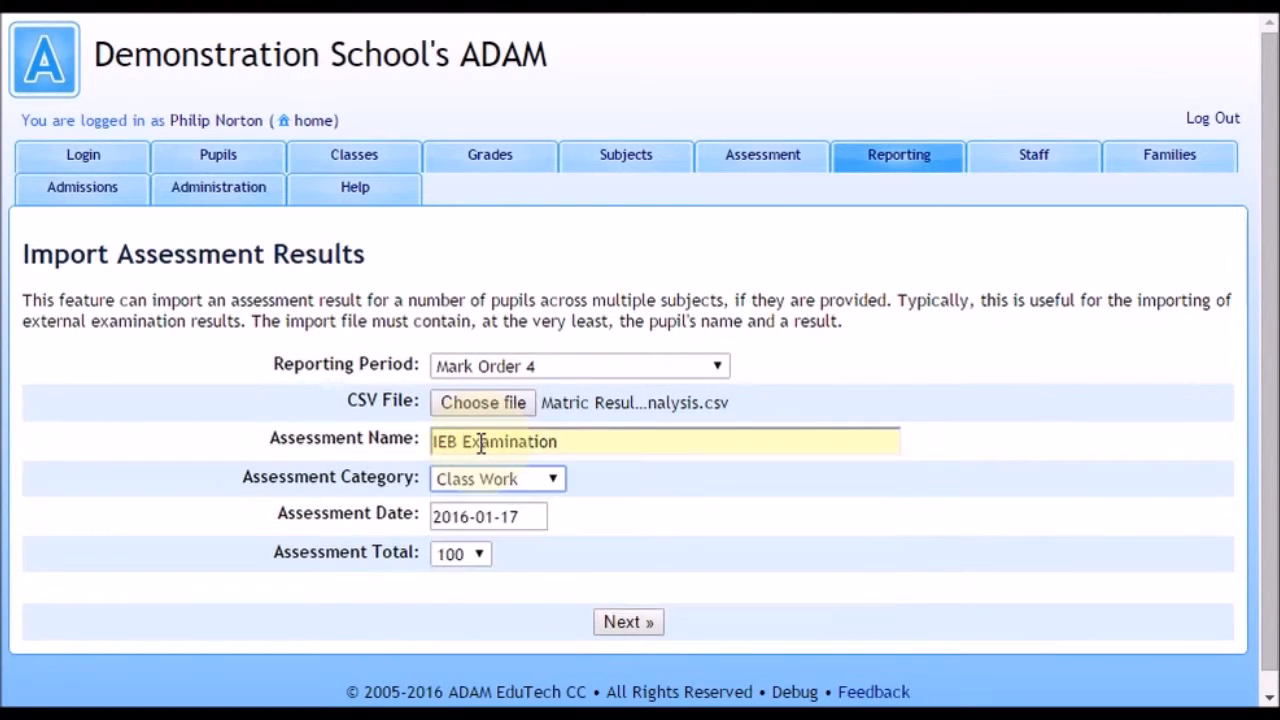
pyautogui.click(484, 491)
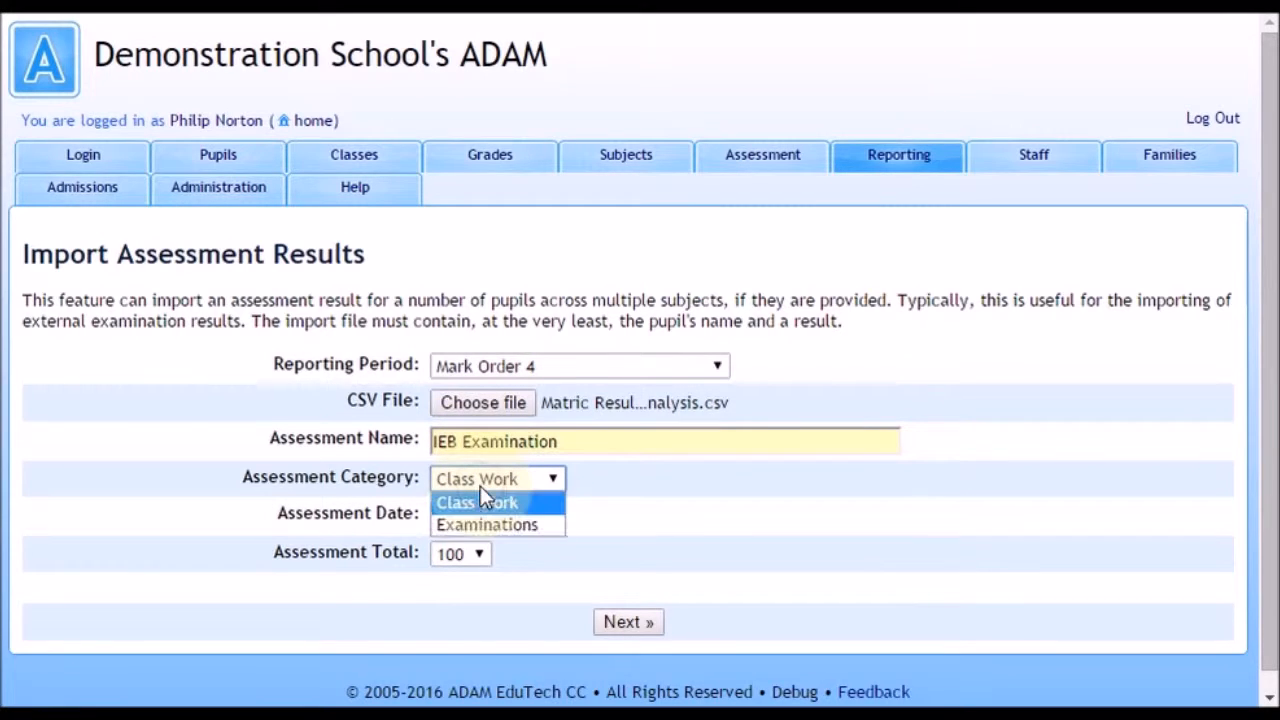
pyautogui.click(511, 525)
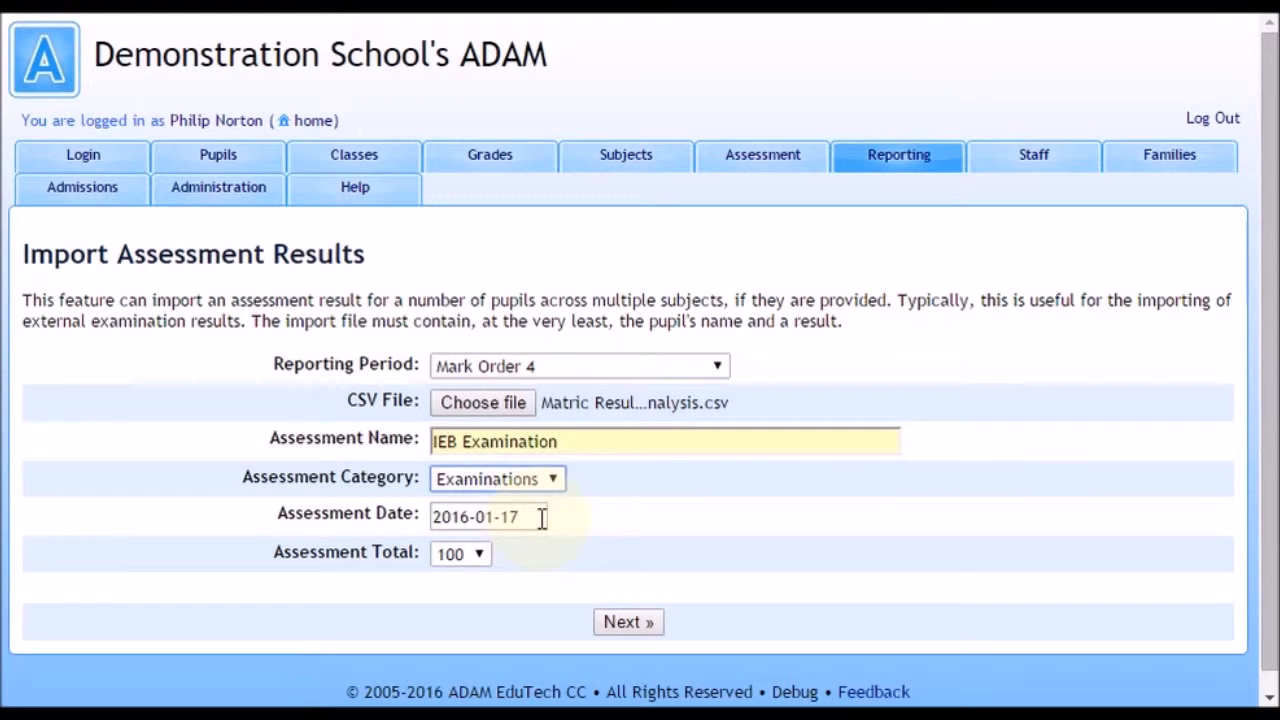
# Step: Set the reporting period to Examinations under 2014 and the assessment date to 2014-12-27, and continue the import
pyautogui.click(633, 370)
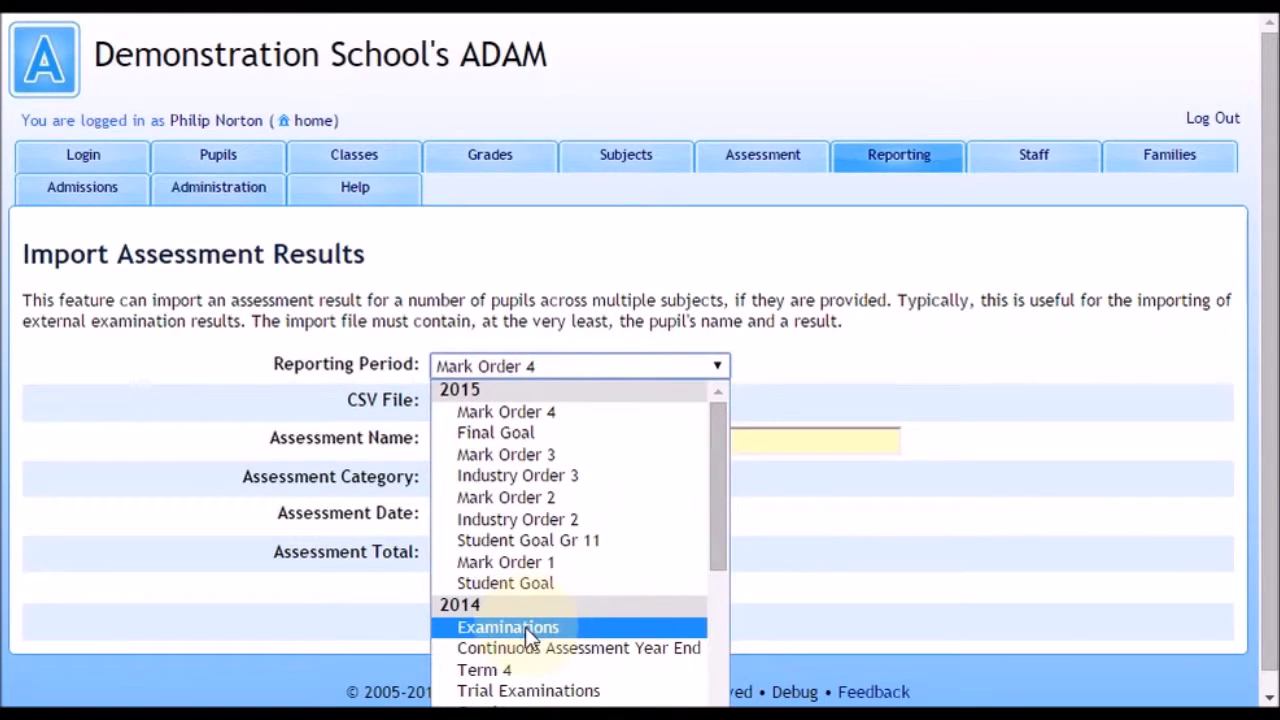
pyautogui.click(525, 627)
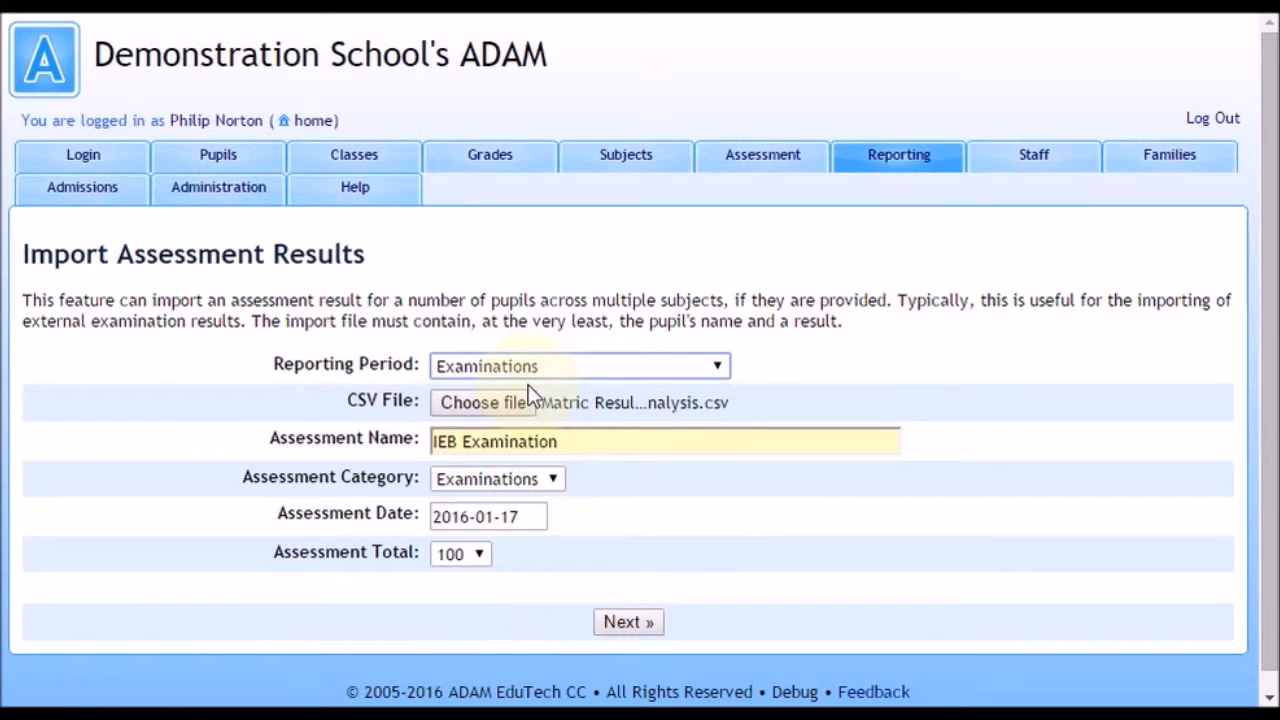
pyautogui.click(534, 515)
pyautogui.moveTo(534, 515); pyautogui.dragTo(245, 500)
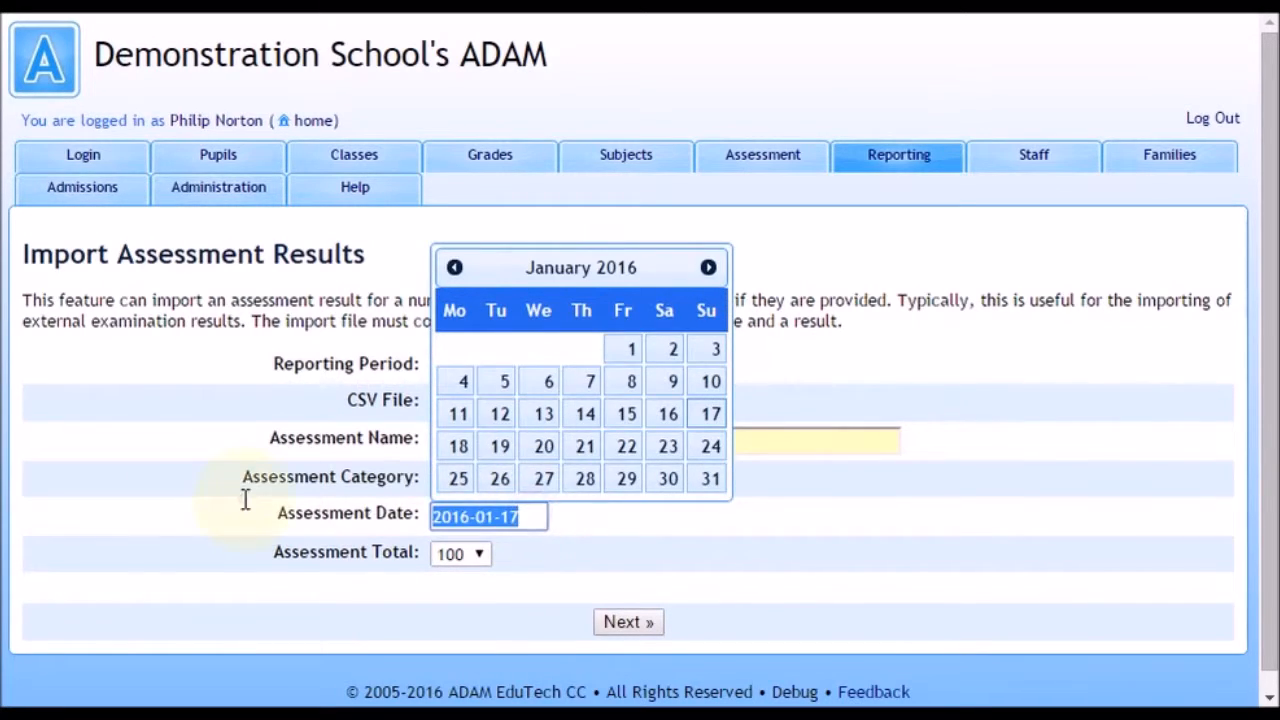
pyautogui.write('2014-12-')
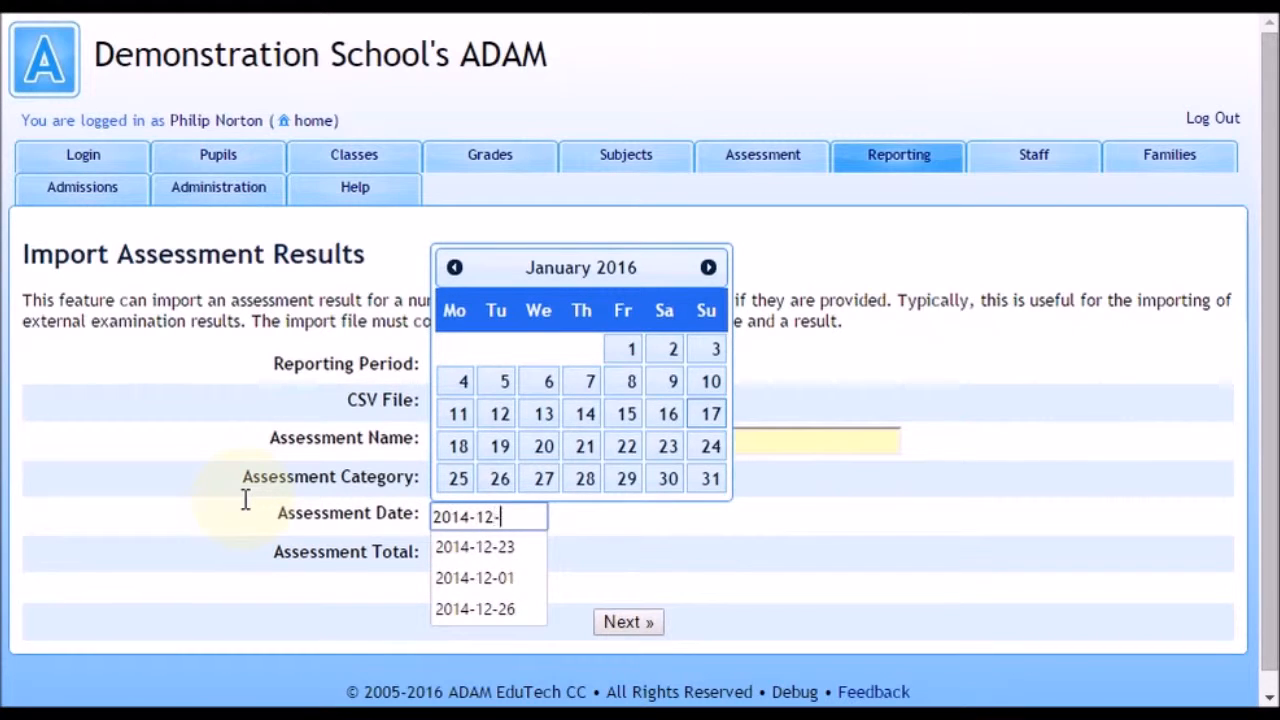
pyautogui.write('27')
pyautogui.press('Tab')
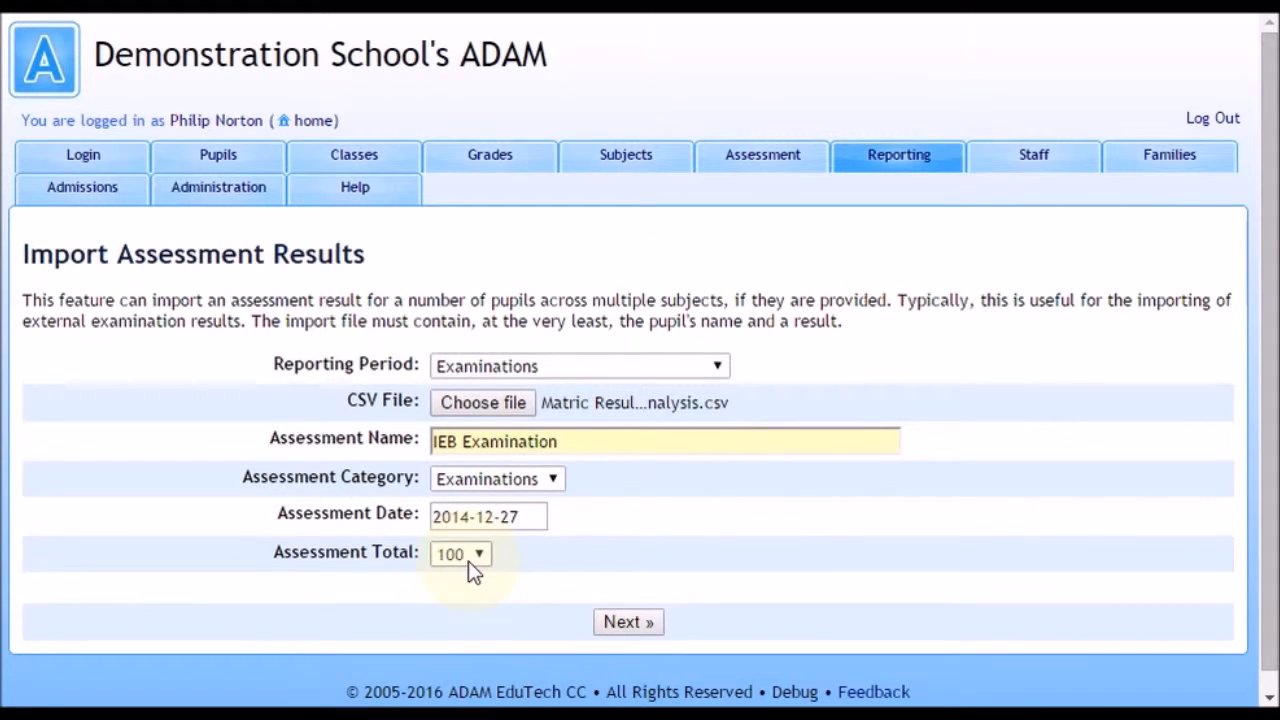
pyautogui.click(614, 625)
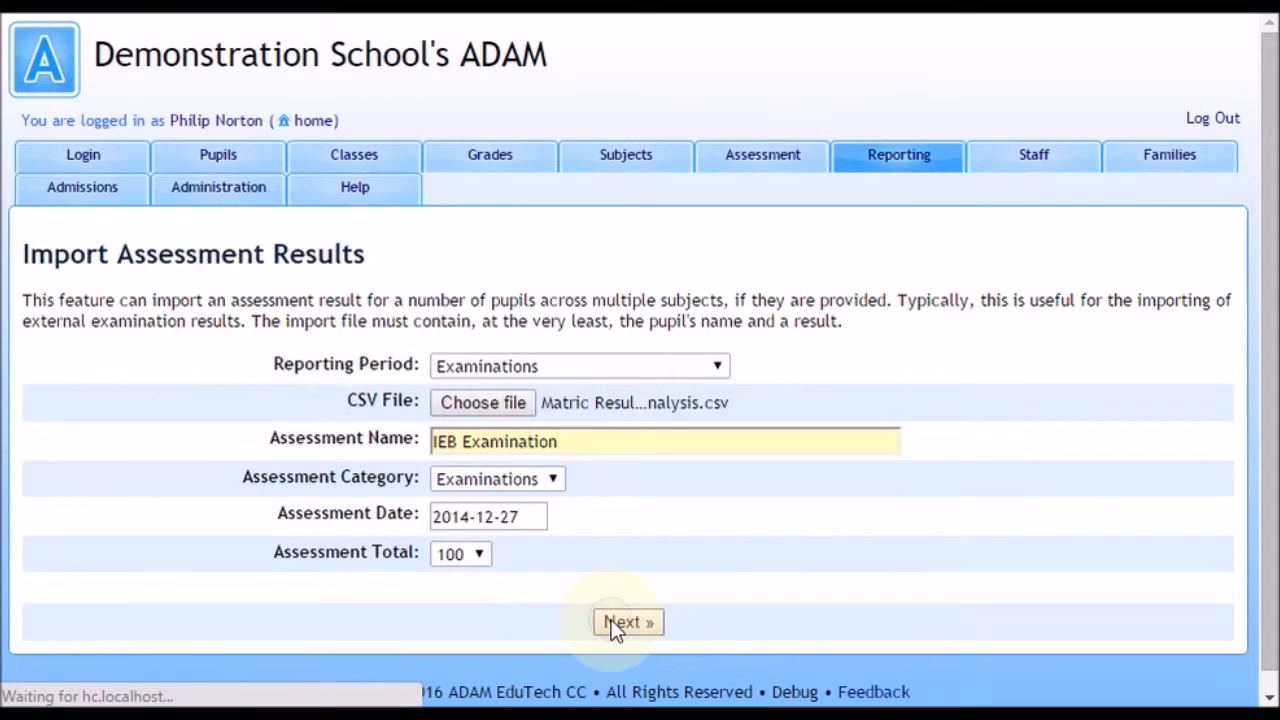
# Step: Check the preview of the import file and choose Row 9 as the first row of data
pyautogui.scroll(6, 434, 449)
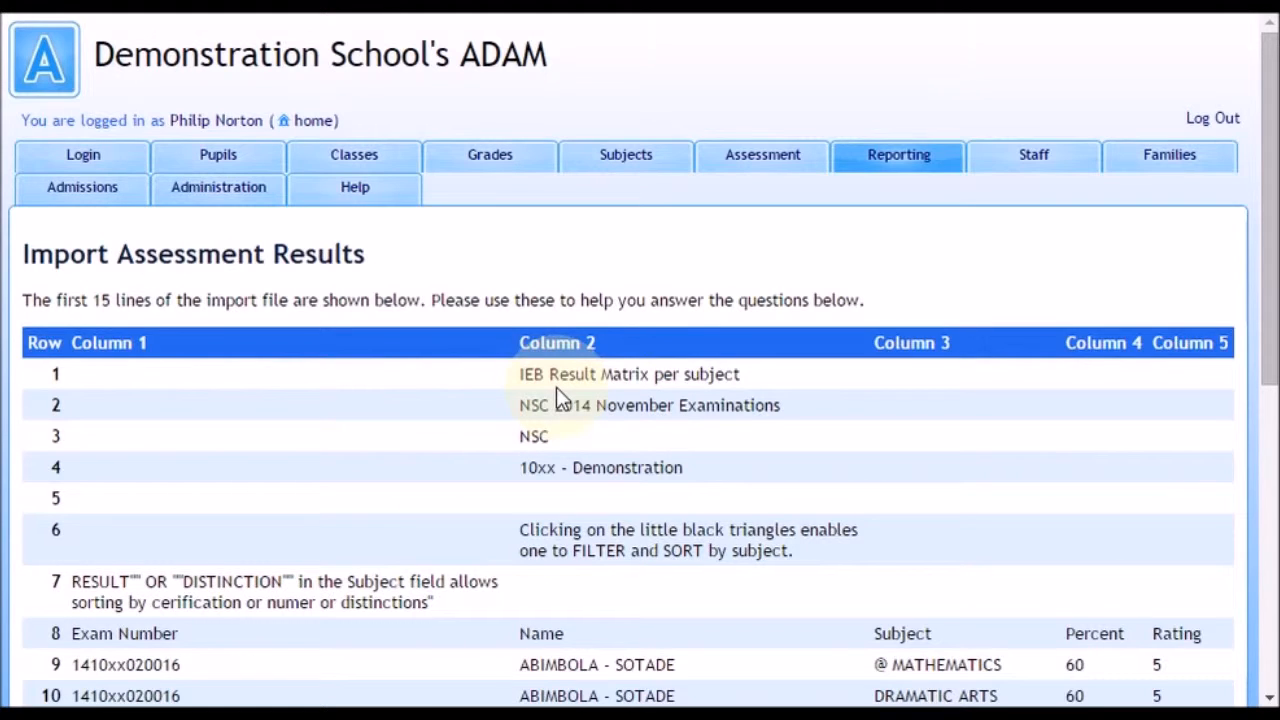
pyautogui.scroll(-3, 557, 392)
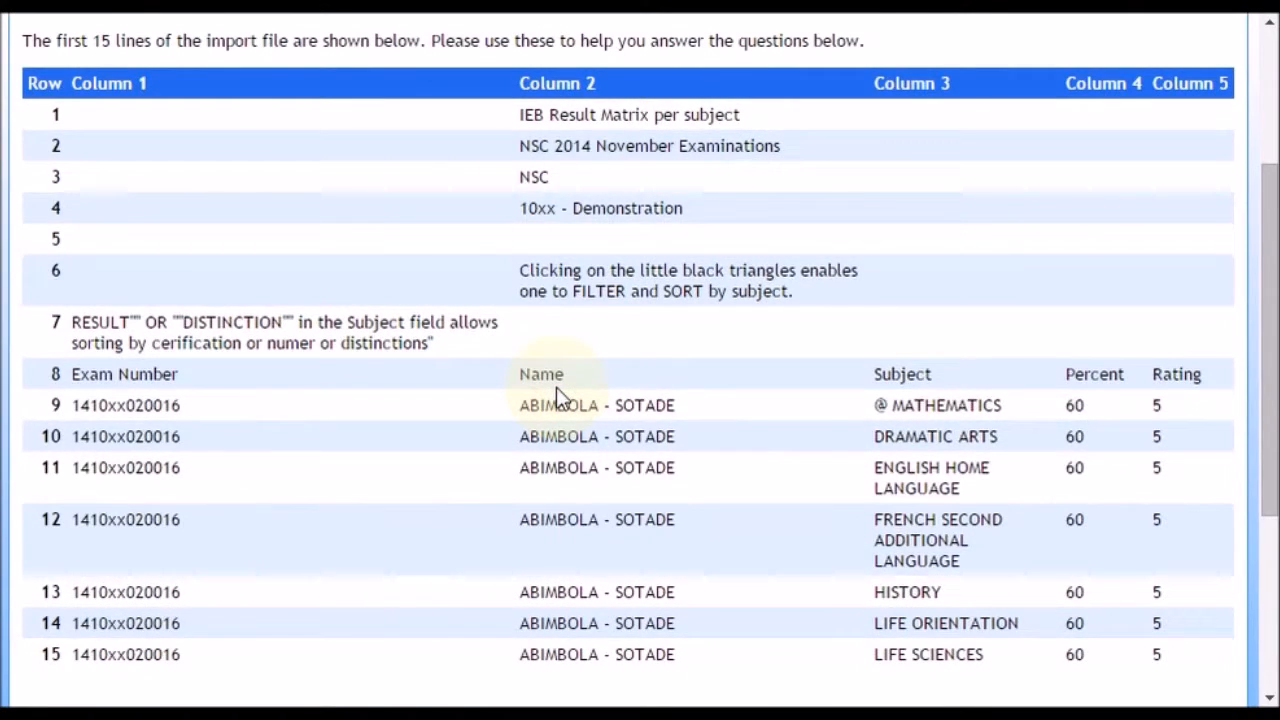
pyautogui.scroll(-3, 556, 387)
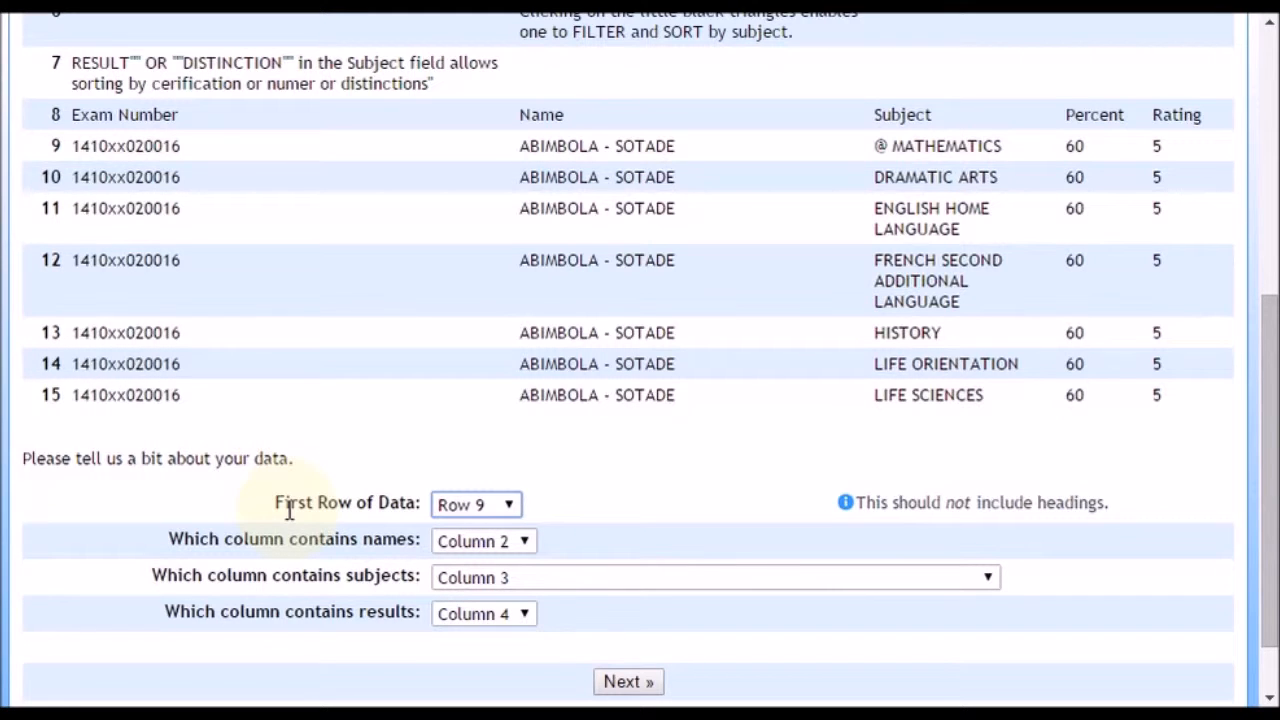
pyautogui.scroll(2, 414, 400)
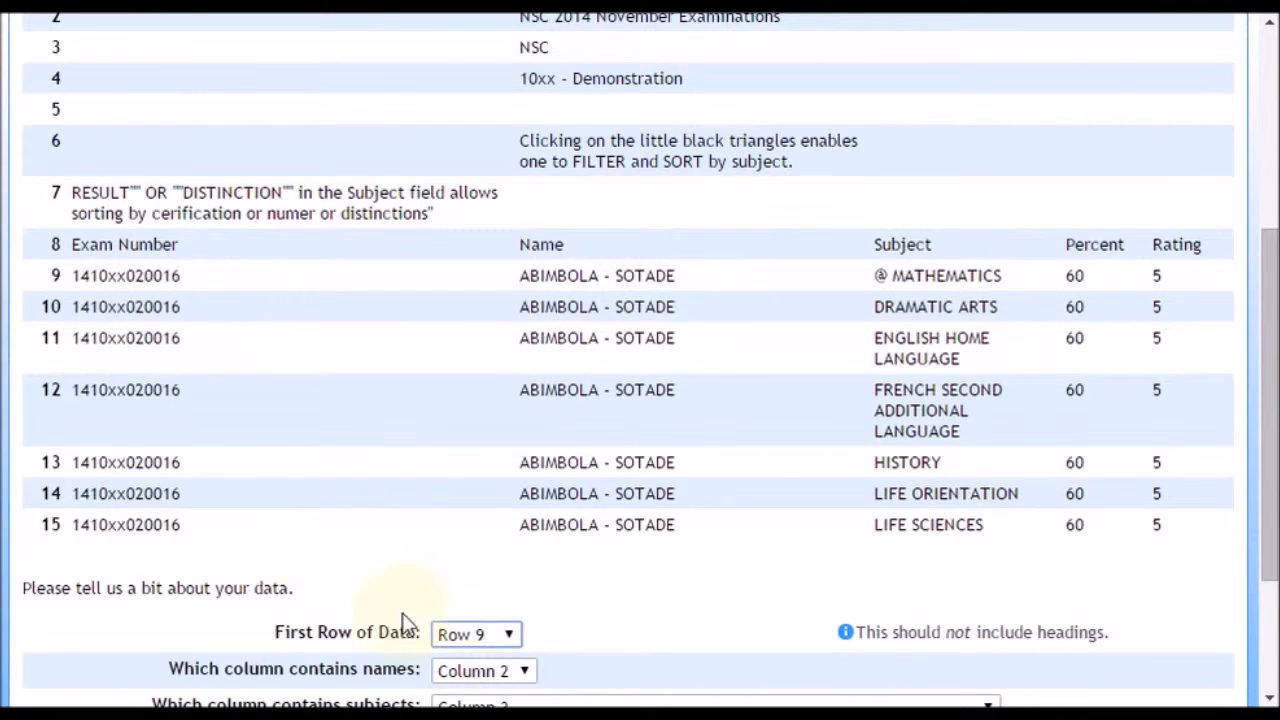
pyautogui.scroll(-2, 409, 623)
pyautogui.click(473, 506)
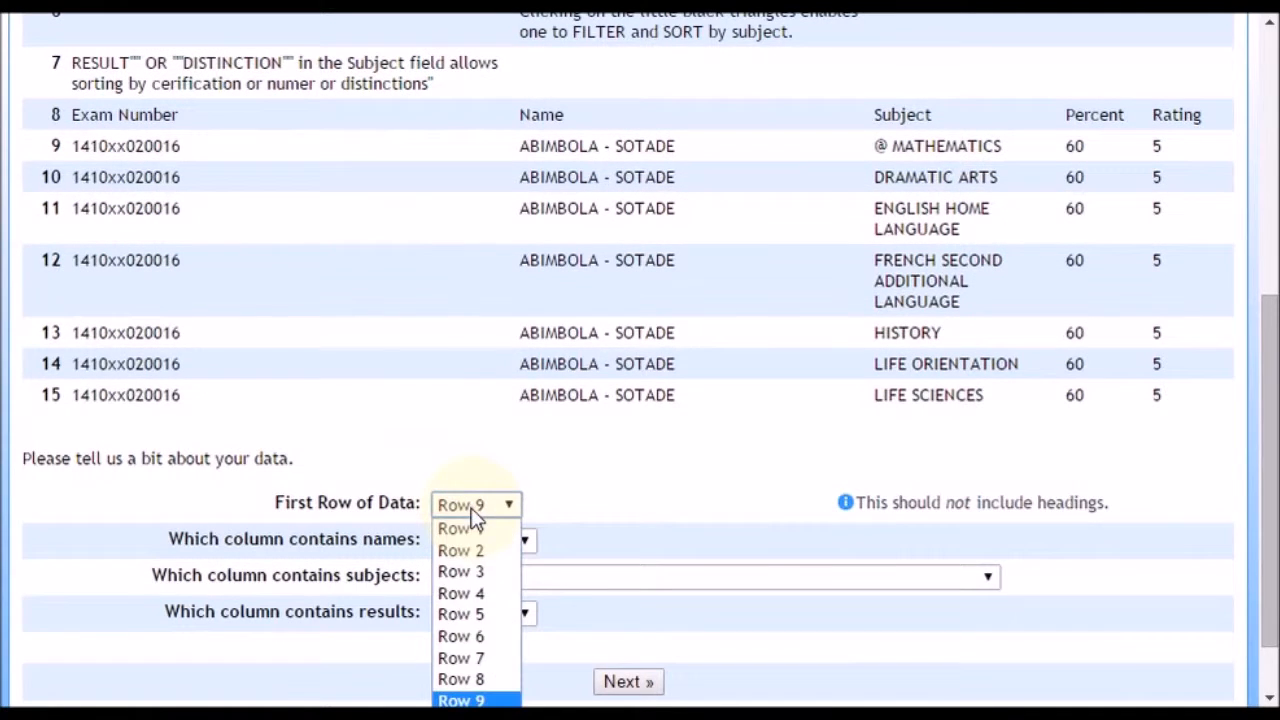
pyautogui.click(480, 695)
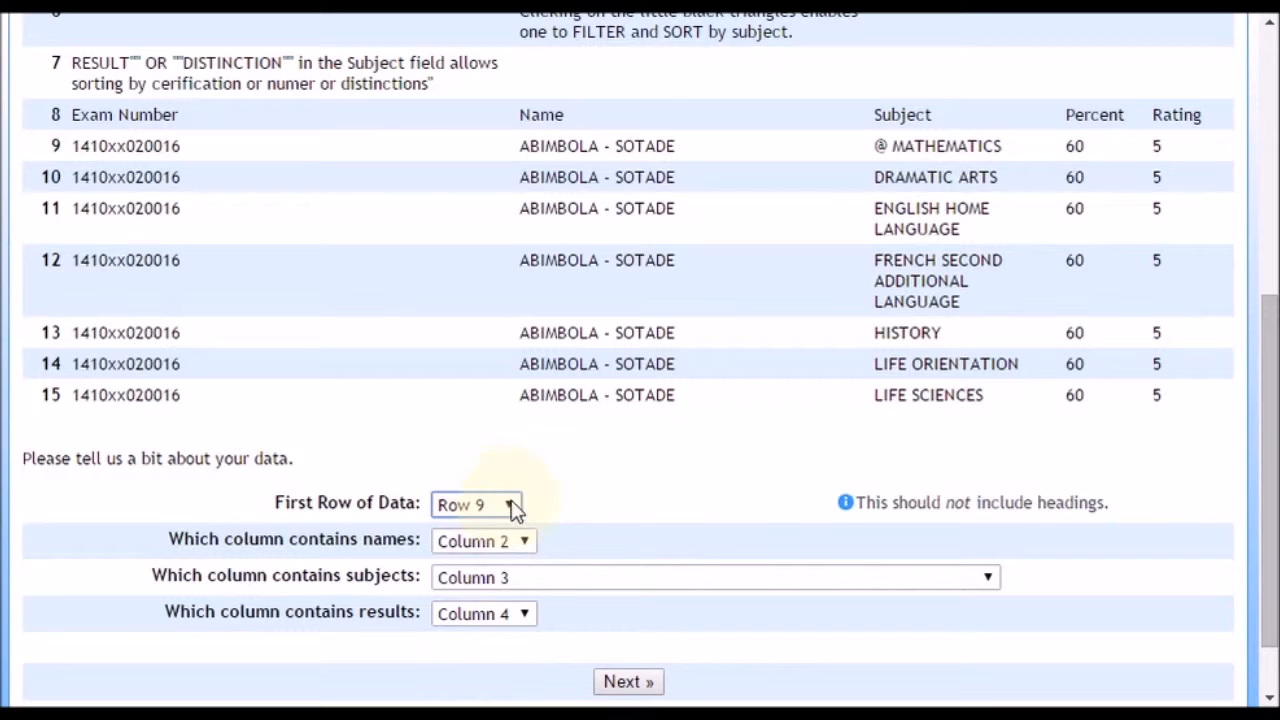
# Step: Check the column mapping against the preview, keep Column 2 for names, Column 3 for subjects and Column 4 for results, and continue
pyautogui.scroll(-1, 600, 508)
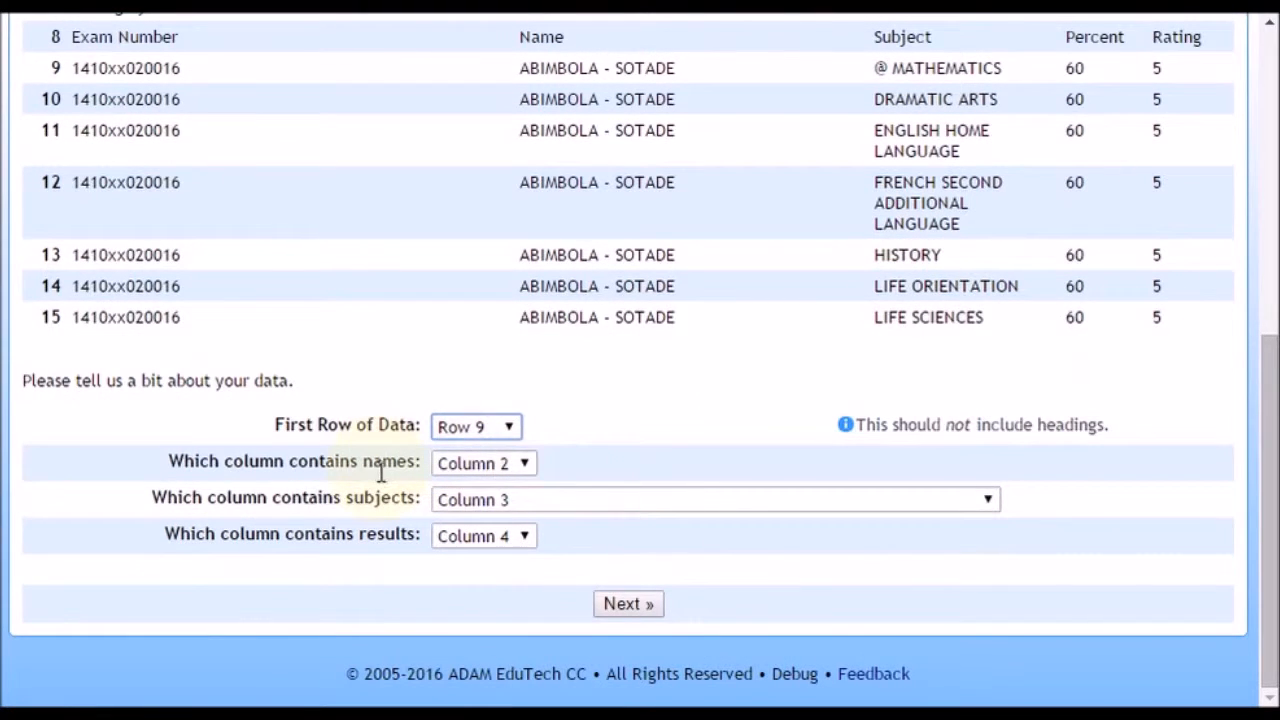
pyautogui.scroll(4, 638, 480)
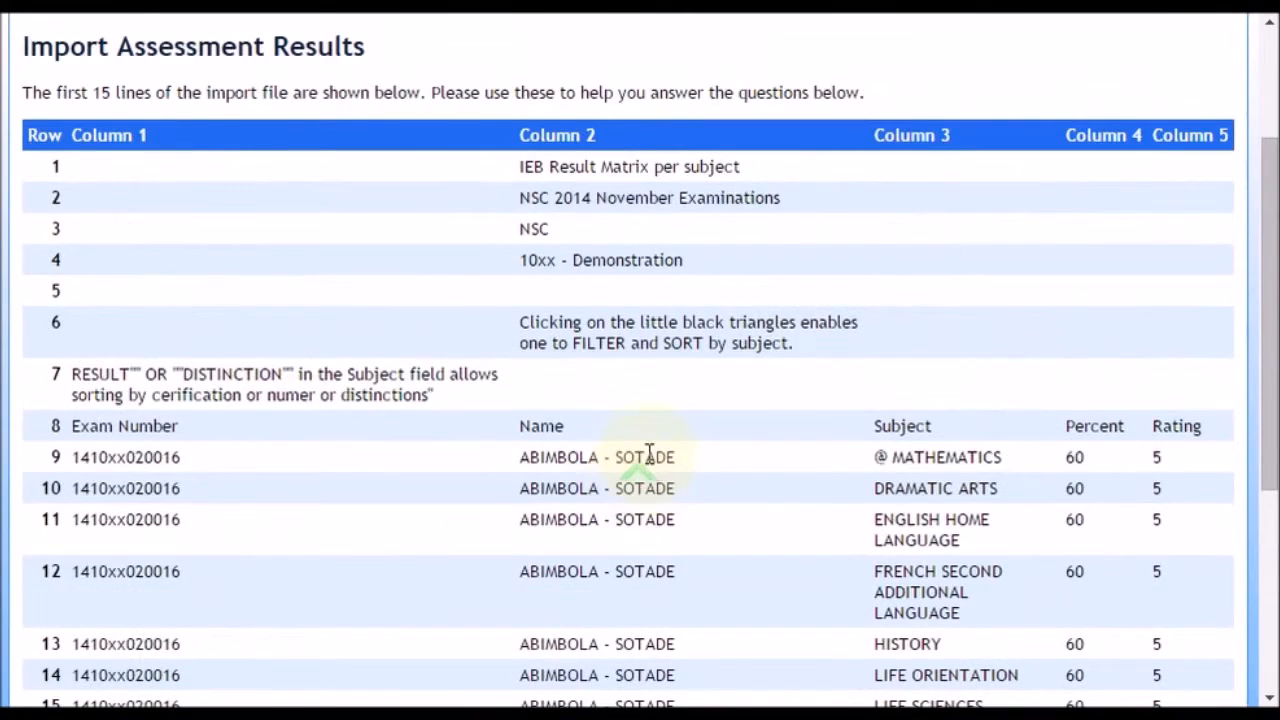
pyautogui.scroll(-4, 651, 457)
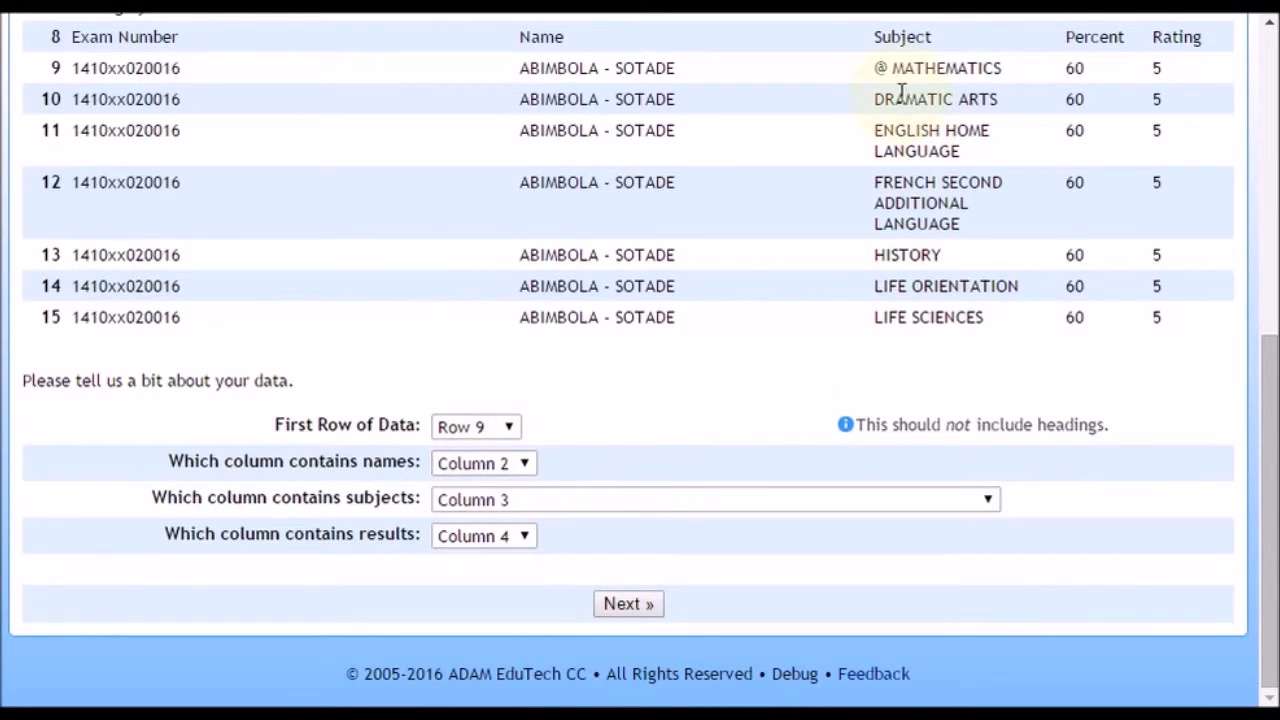
pyautogui.click(586, 519)
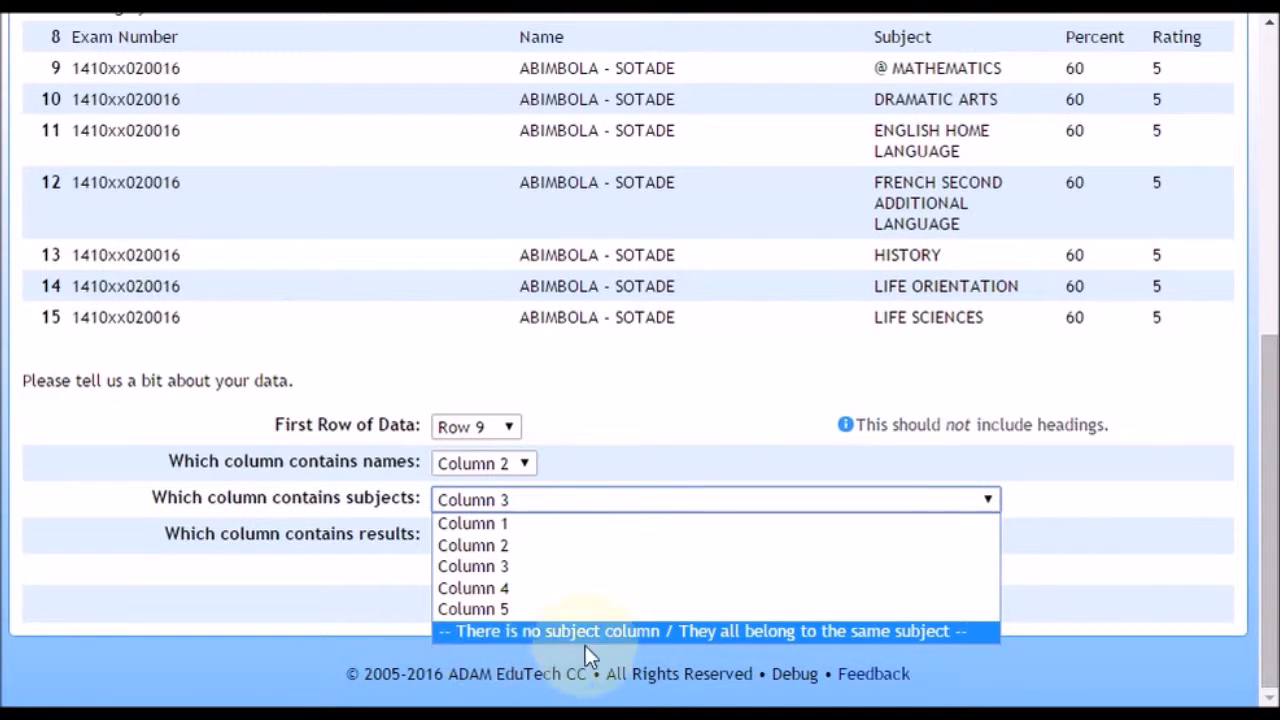
pyautogui.click(703, 437)
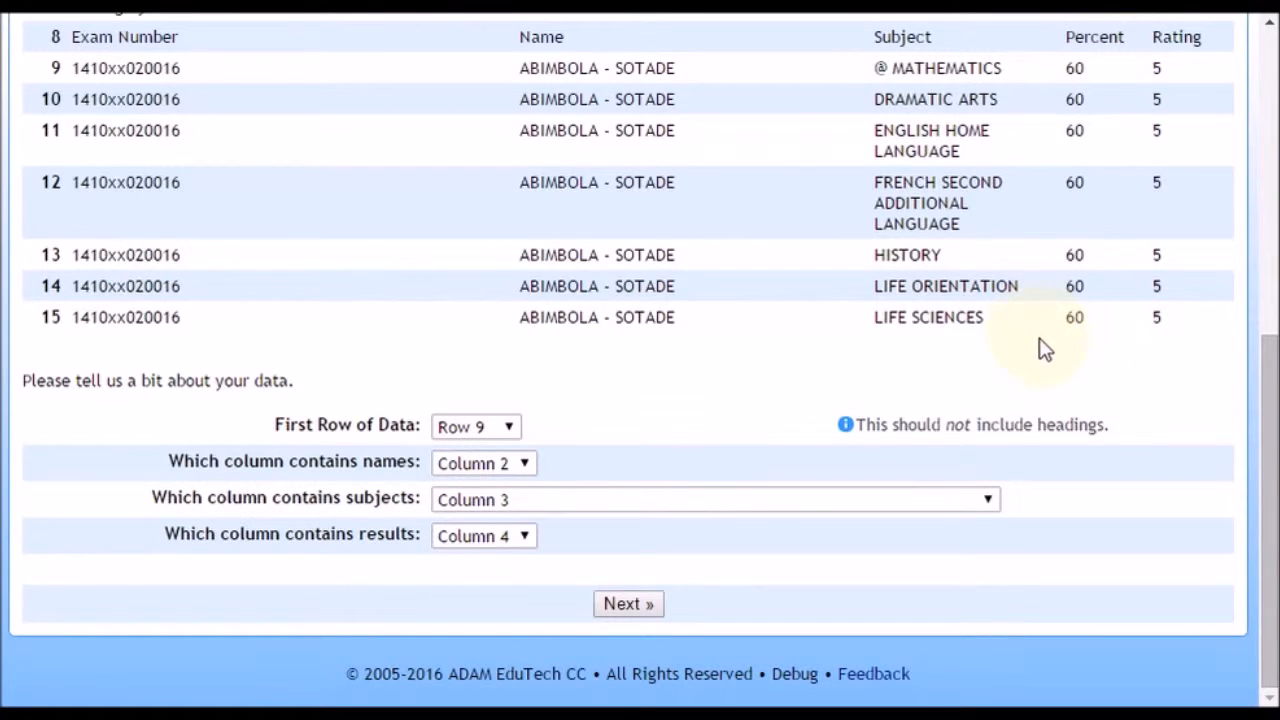
pyautogui.click(622, 601)
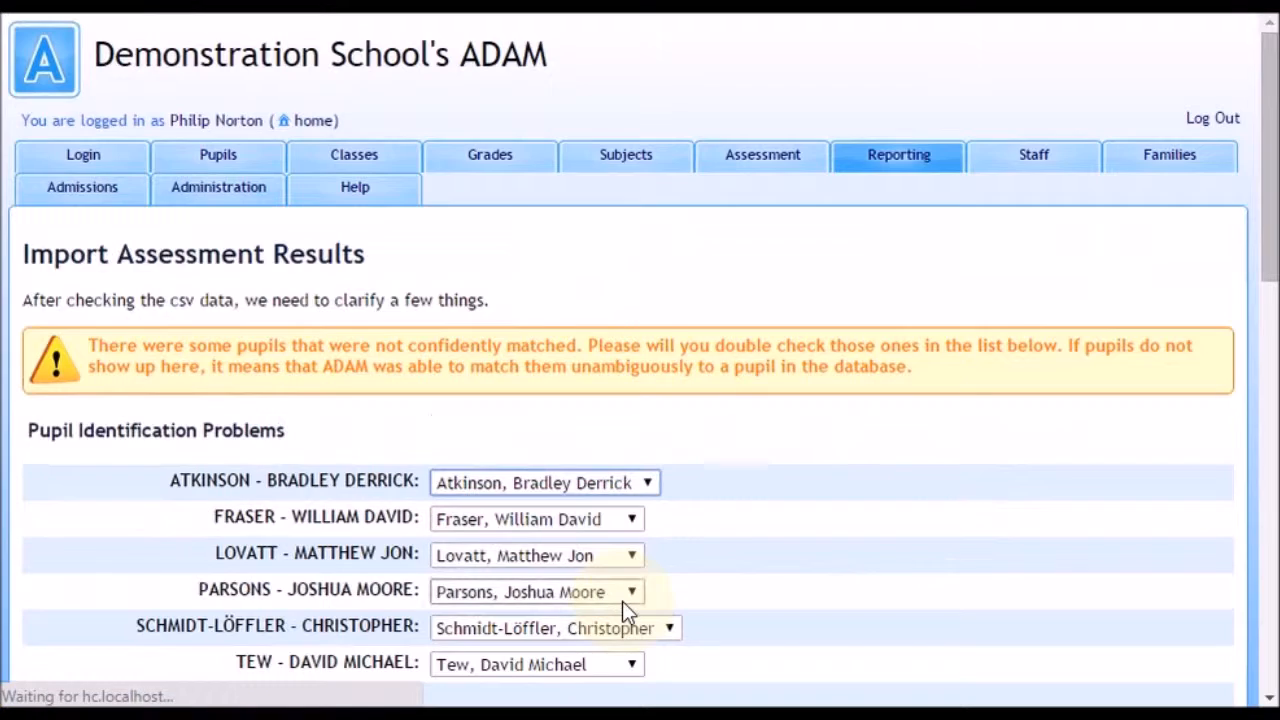
# Step: Check the pupils listed under Pupil Identification Problems and keep the suggested full-name match for the first pupil
pyautogui.scroll(-2, 1060, 406)
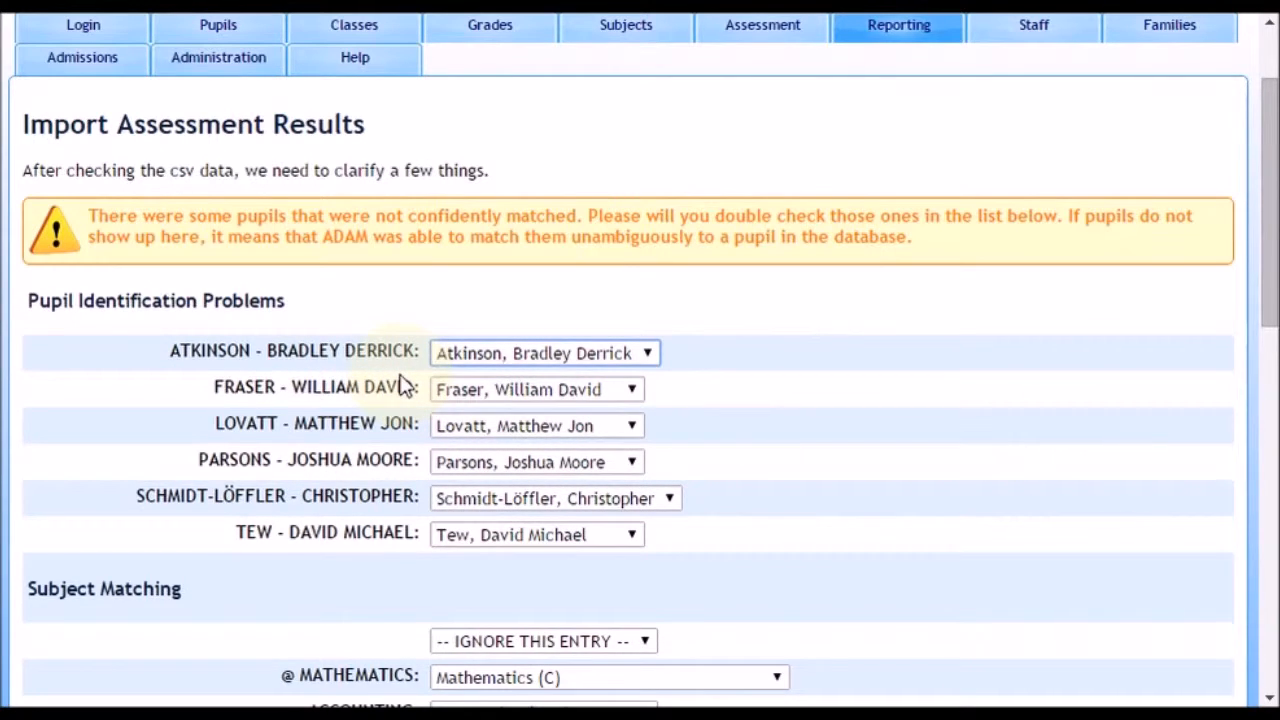
pyautogui.click(510, 352)
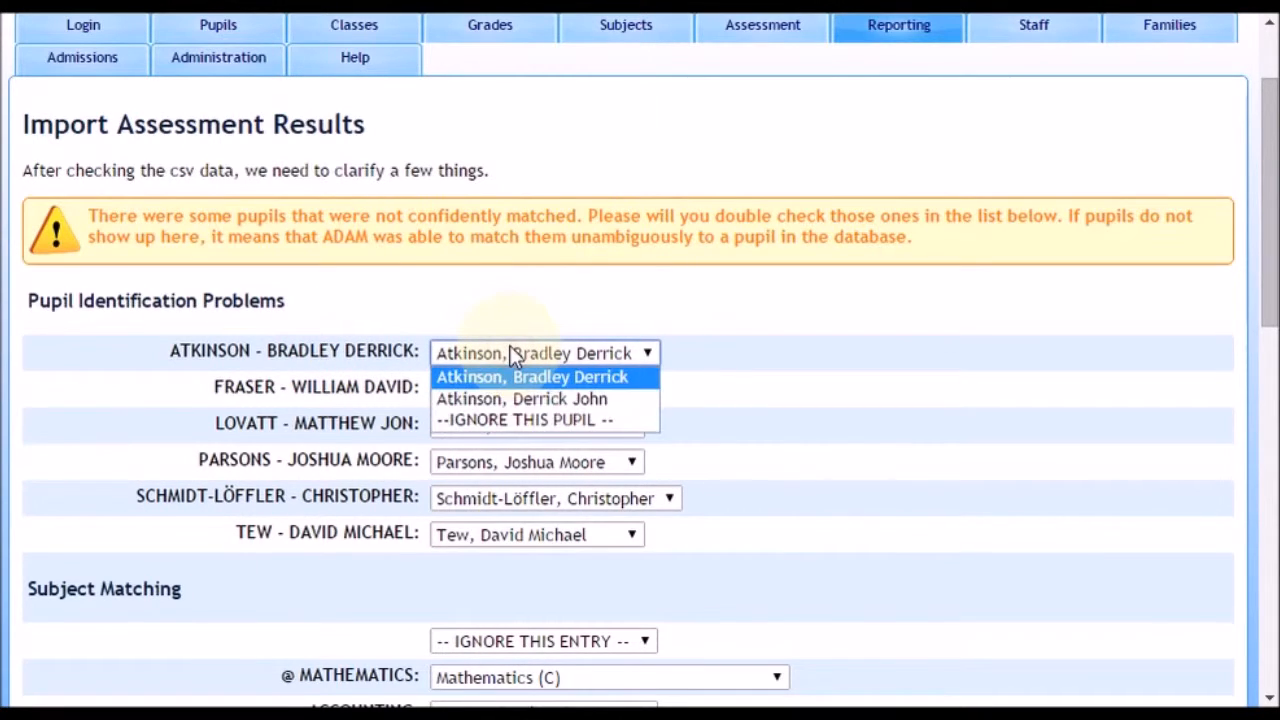
pyautogui.click(573, 383)
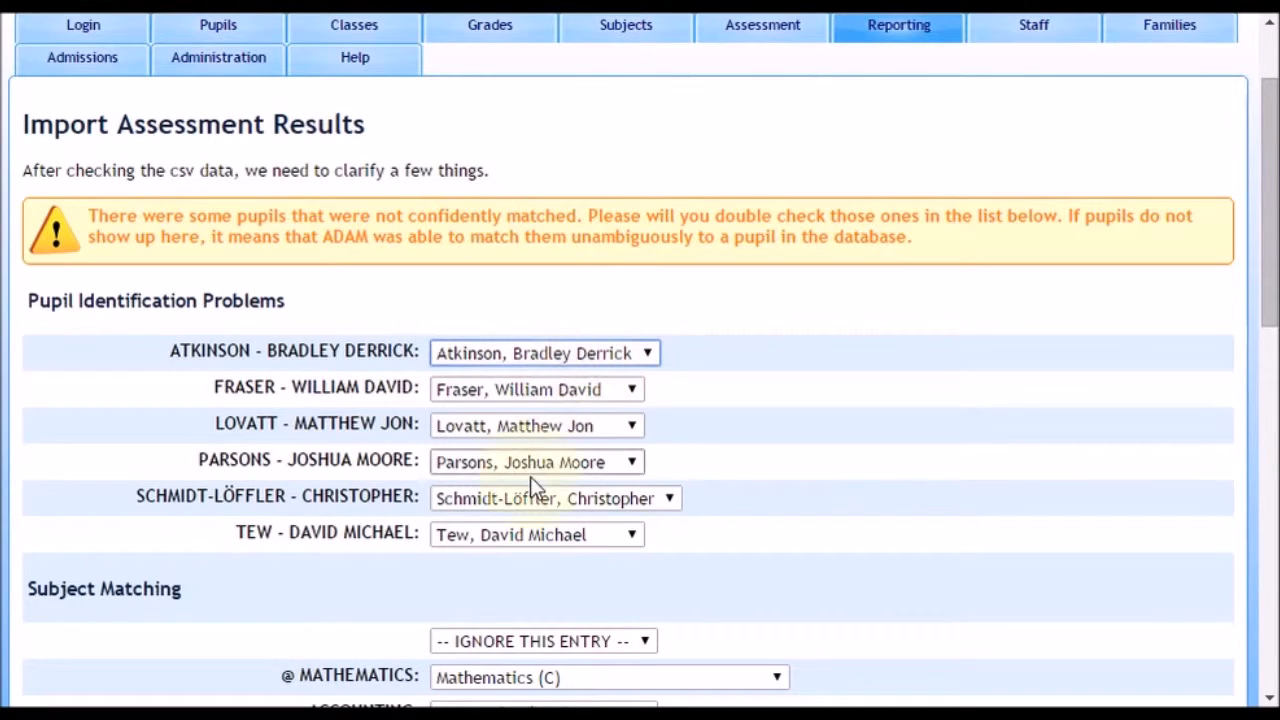
# Step: Under Subject Matching, match French Second Additional Language to French (A)
pyautogui.scroll(-5, 1005, 561)
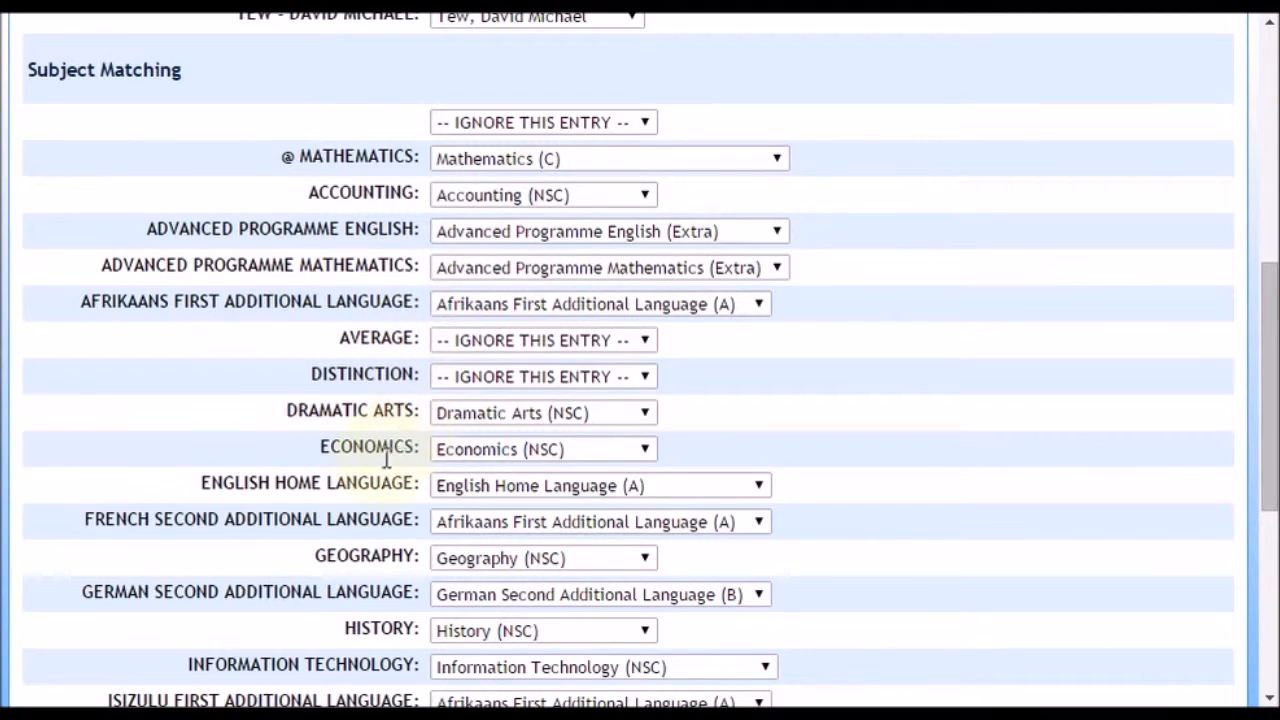
pyautogui.moveTo(95, 519); pyautogui.dragTo(389, 522)
pyautogui.click(394, 524)
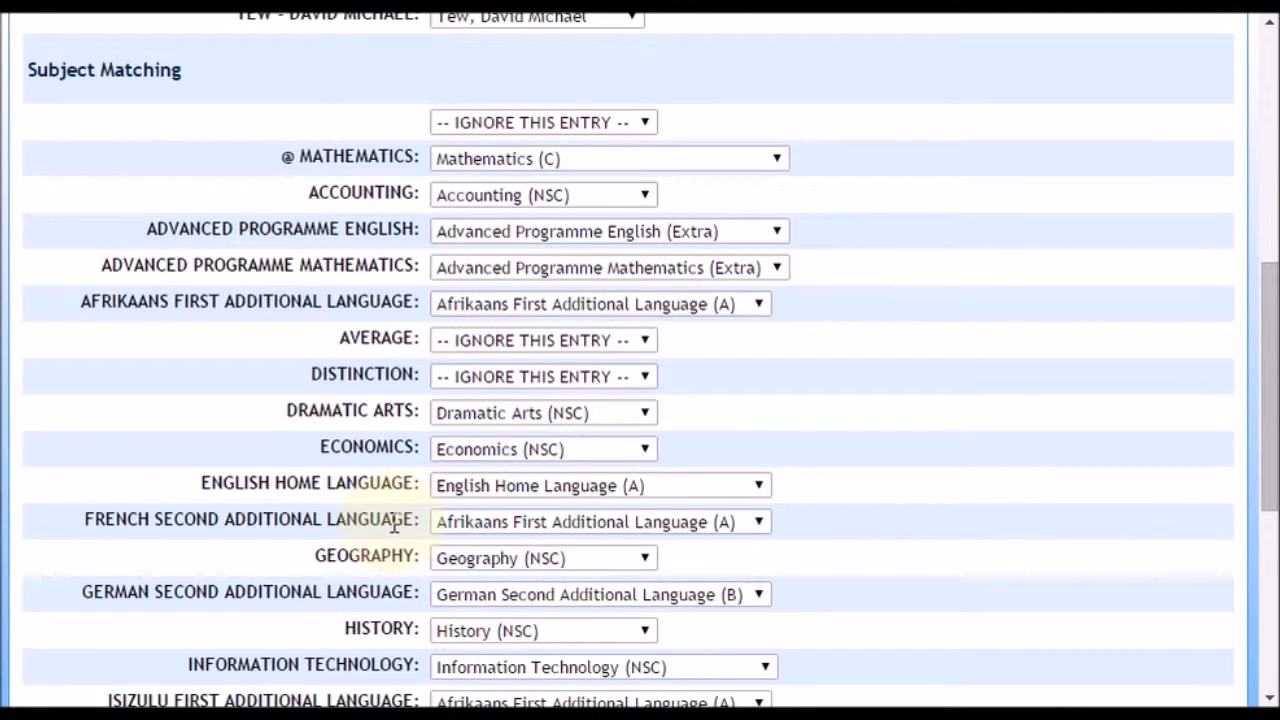
pyautogui.click(472, 522)
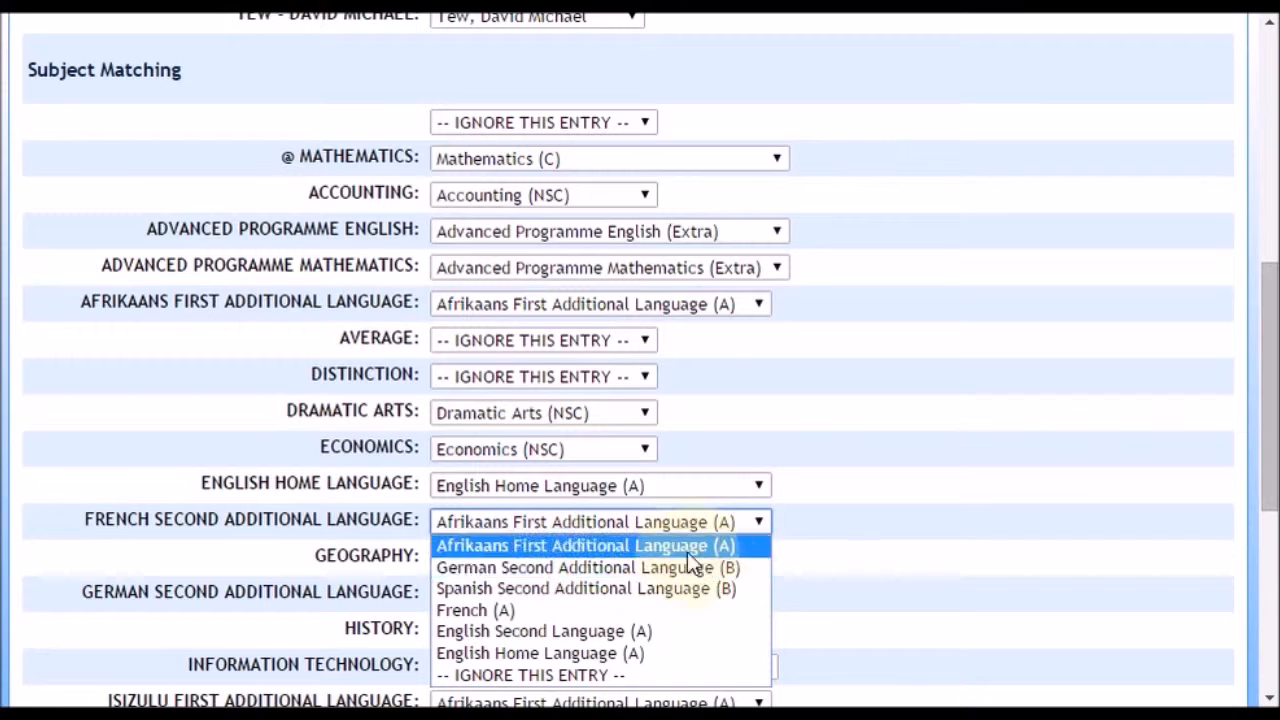
pyautogui.click(487, 620)
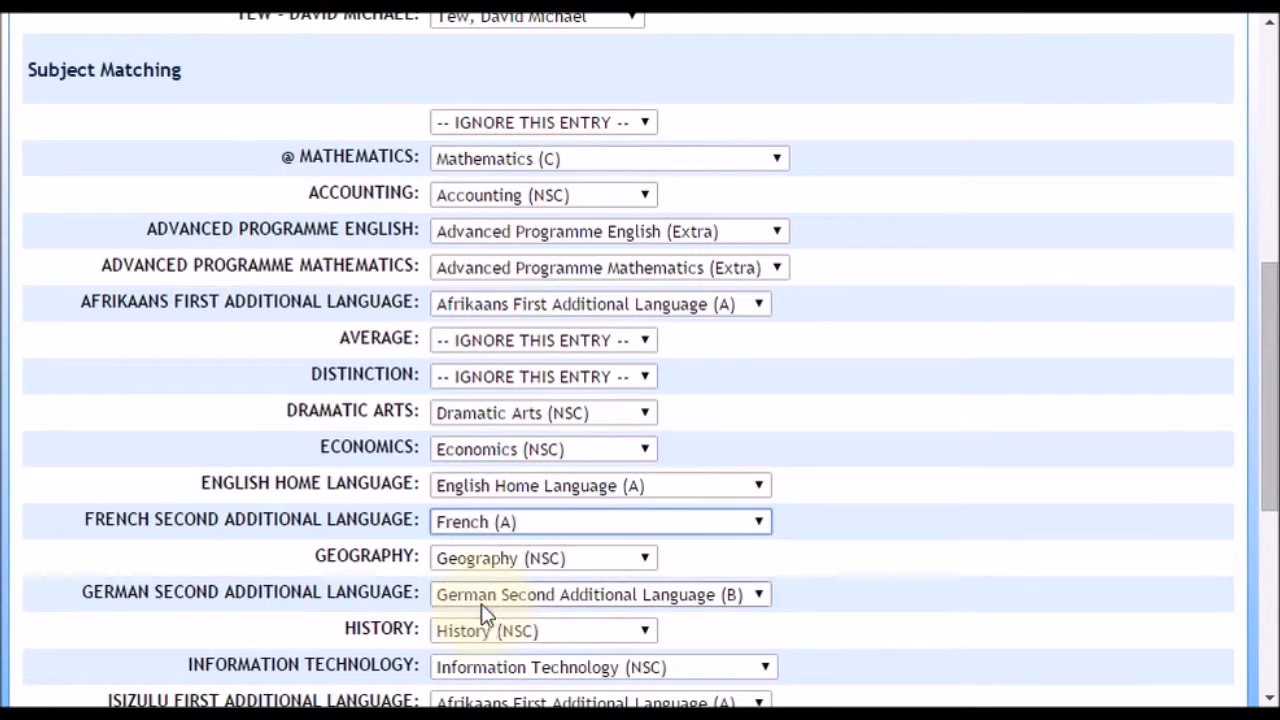
# Step: Match IsiZulu First Additional Language to IsiZulu (A), check the remaining subject matches, and continue to run the import
pyautogui.scroll(-2, 943, 514)
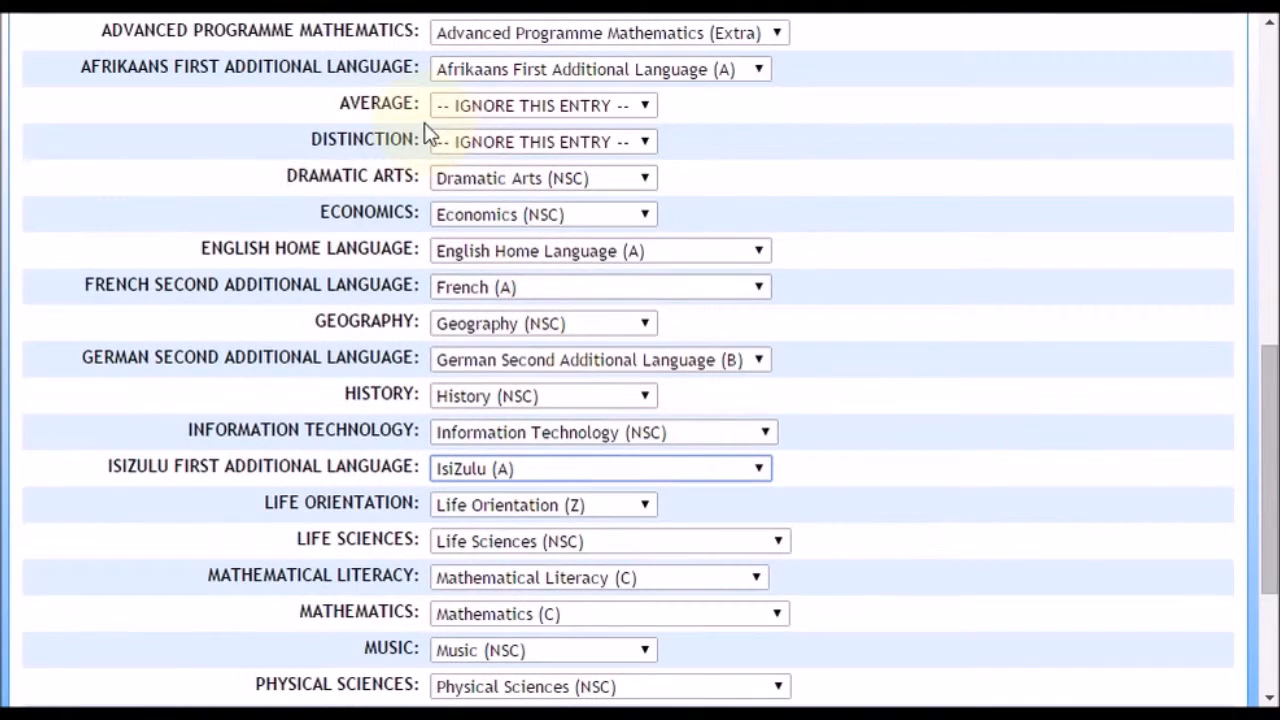
pyautogui.scroll(-3, 373, 135)
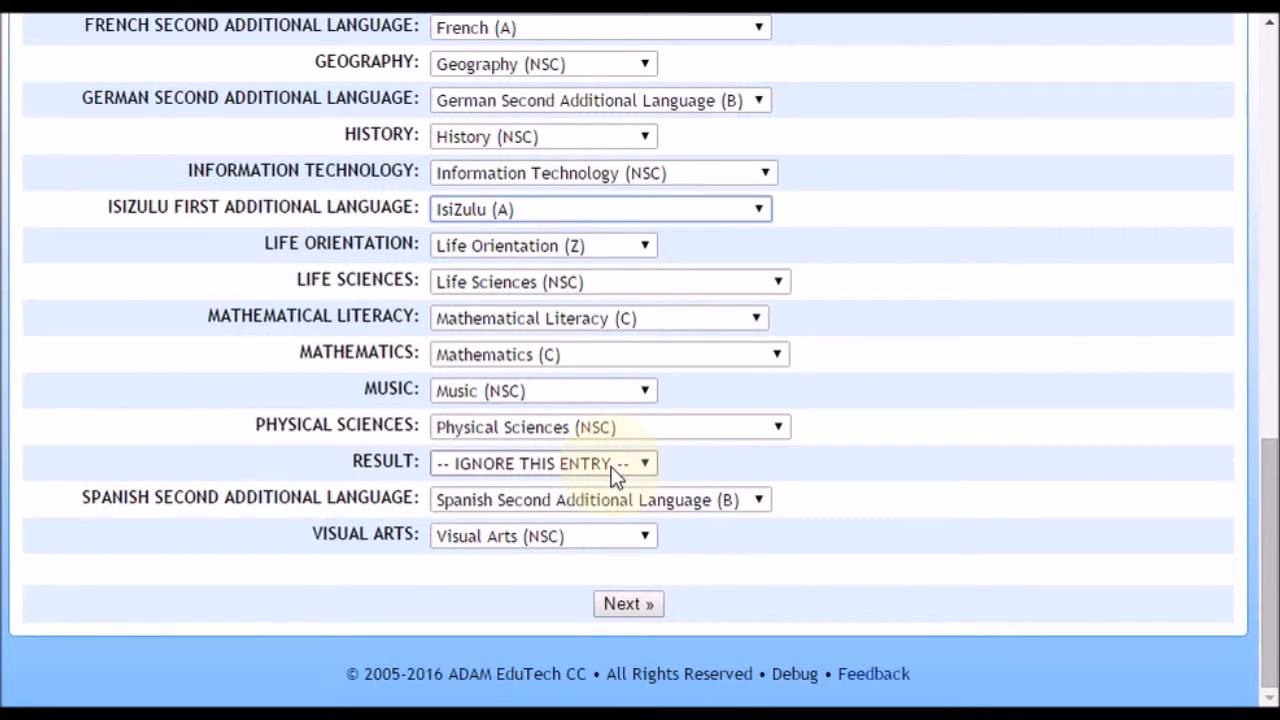
pyautogui.click(648, 613)
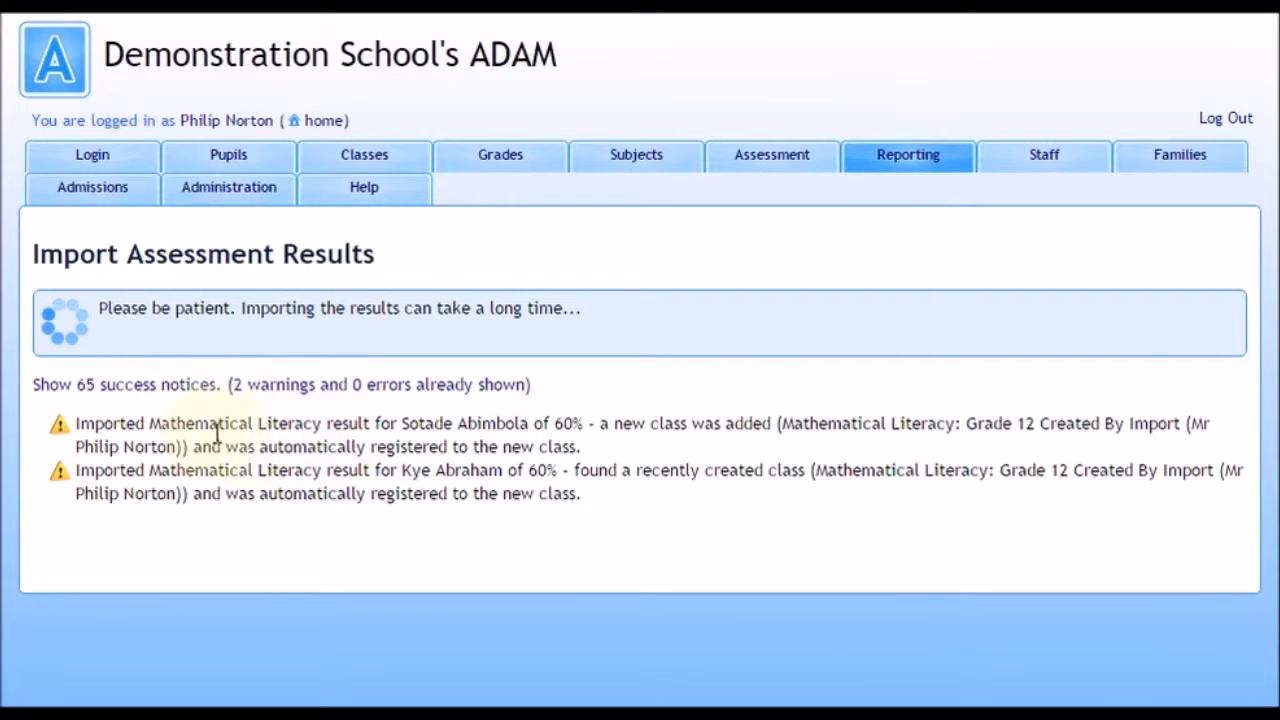
# Step: Examine the first Mathematical Literacy import warning, including the subject and the name of the newly added class
pyautogui.moveTo(161, 423); pyautogui.dragTo(320, 428)
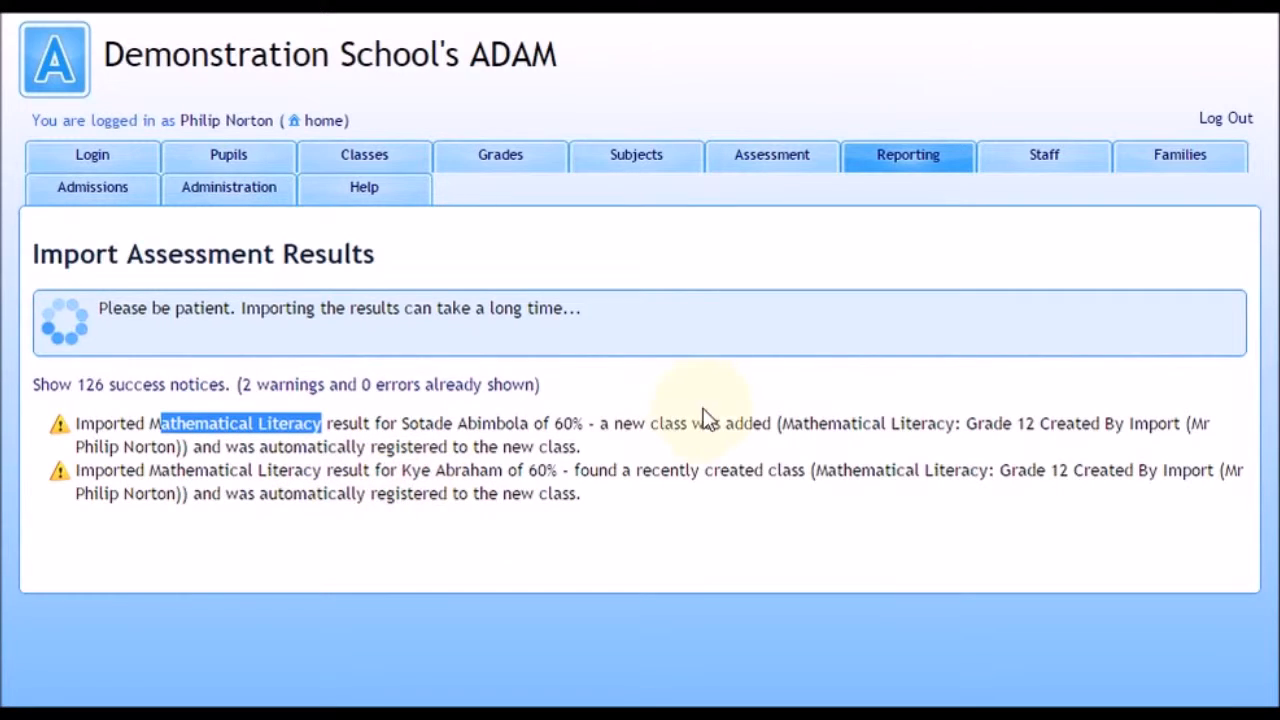
pyautogui.moveTo(785, 423); pyautogui.dragTo(1078, 423)
pyautogui.click(1078, 425)
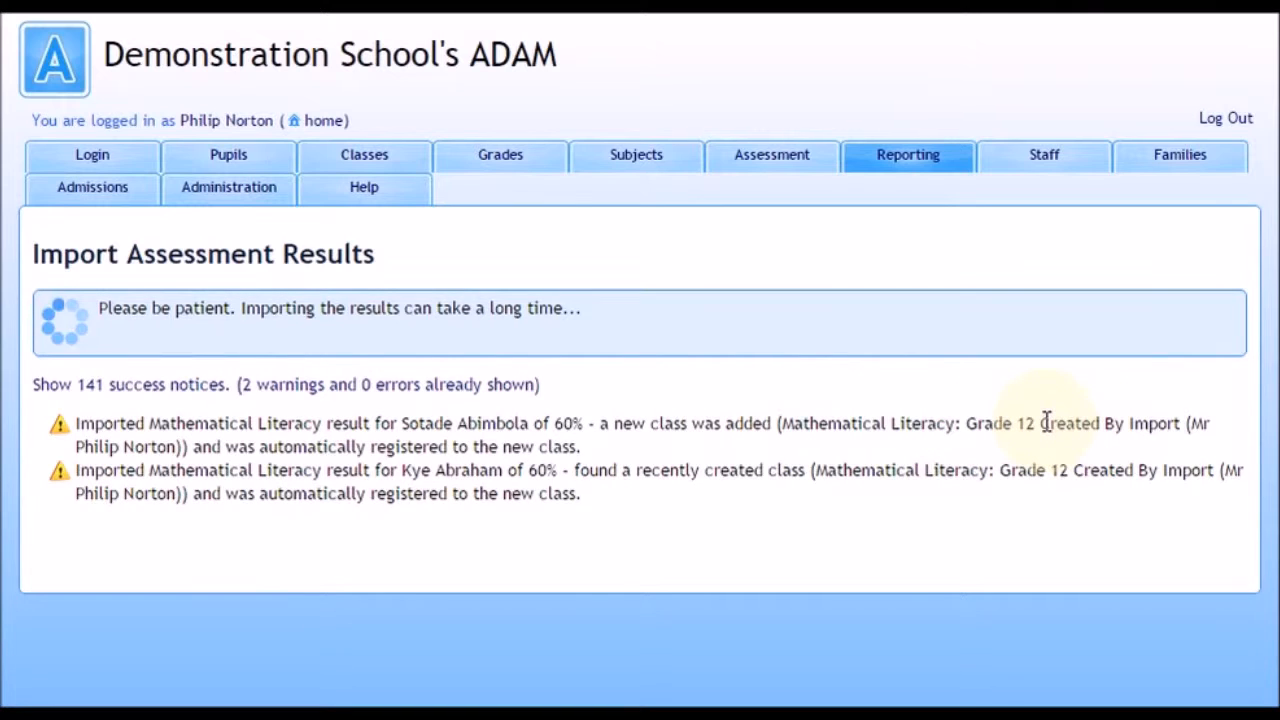
pyautogui.moveTo(1042, 423); pyautogui.dragTo(1185, 425)
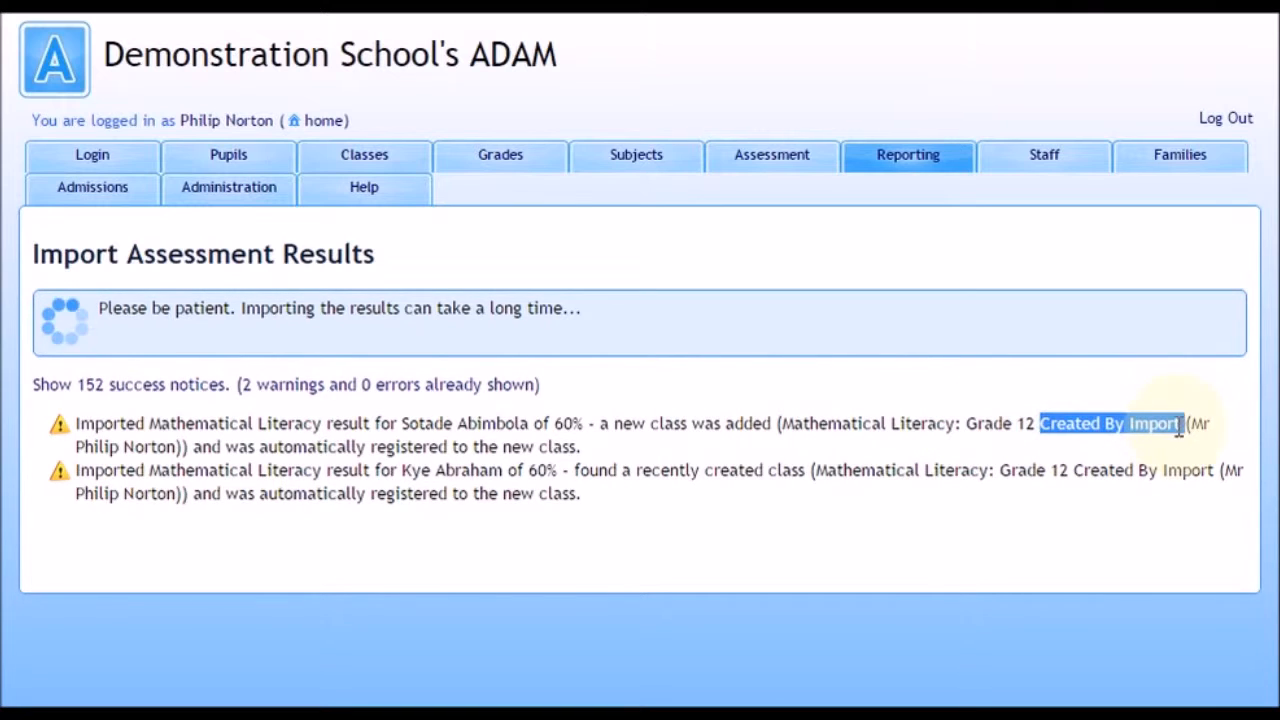